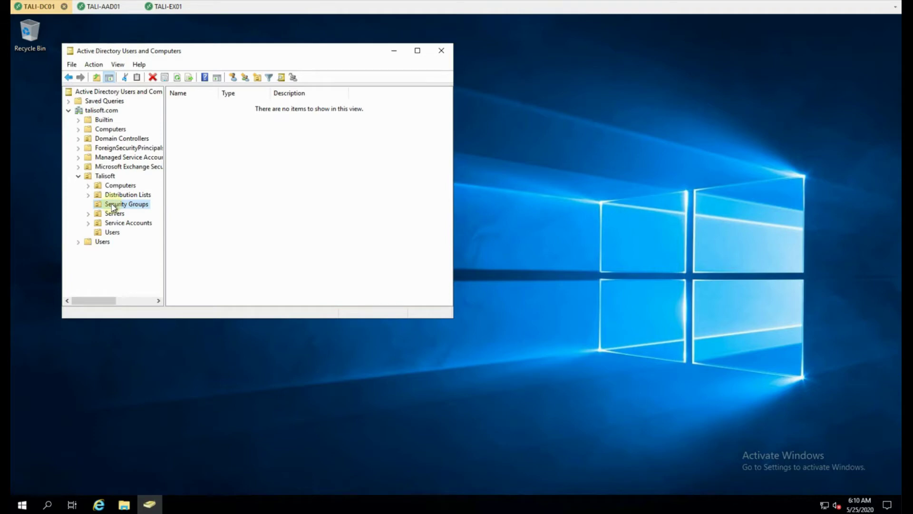
Step: Add a new group named 'MFA Enforced' with Global scope and Security type
right_click(240, 174)
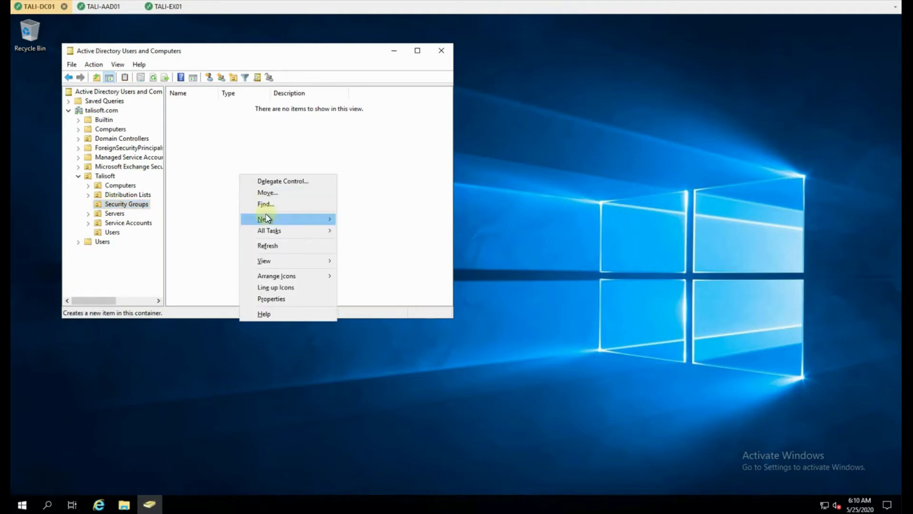
mouse_move(267, 218)
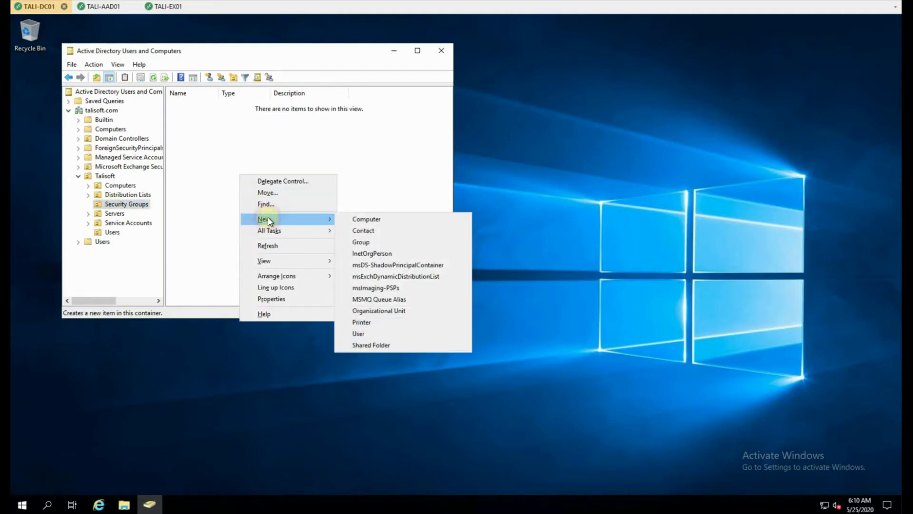
left_click(408, 241)
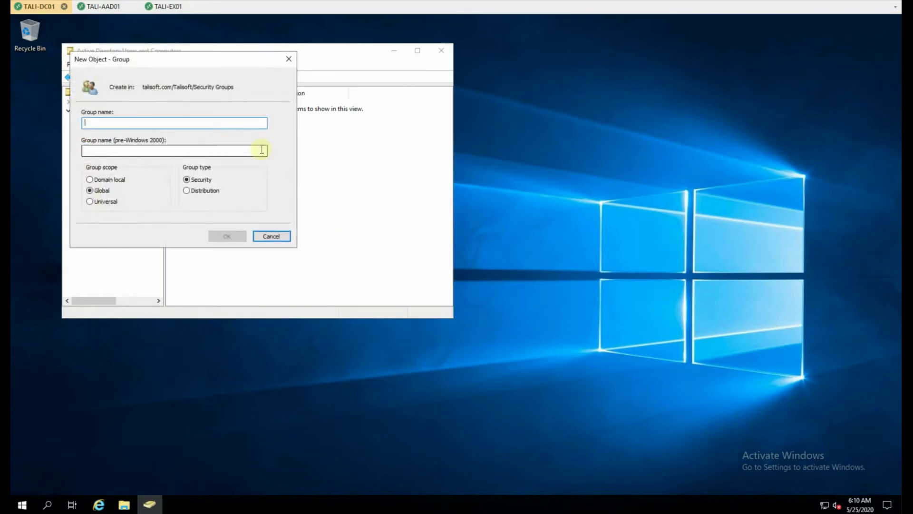
type("MFA E")
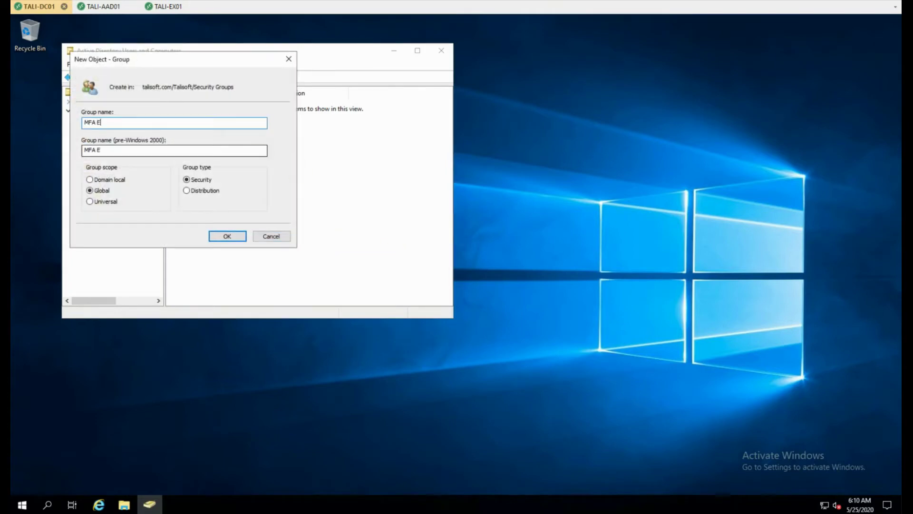
type("nforced")
left_click(232, 237)
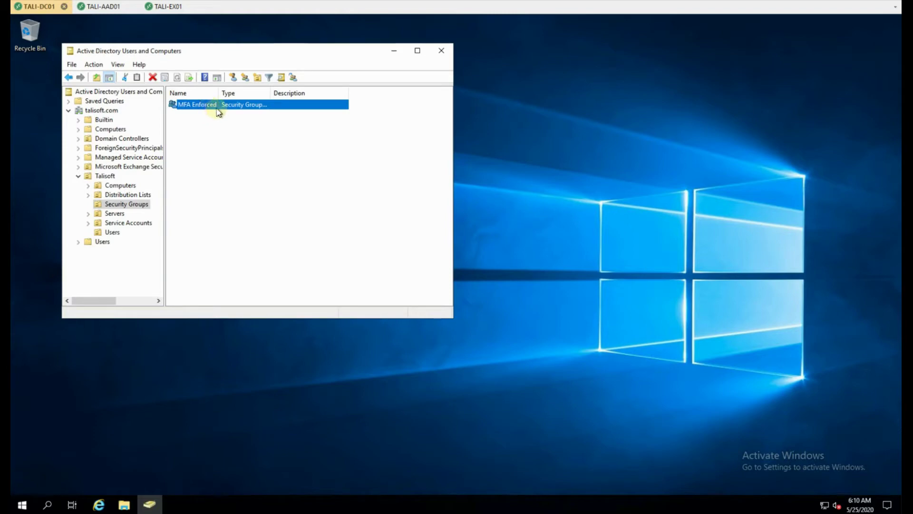
Step: On TALI-AAD01, start PowerShell as administrator and run Start-ADSyncSyncCycle -PolicyType delta
left_click(105, 8)
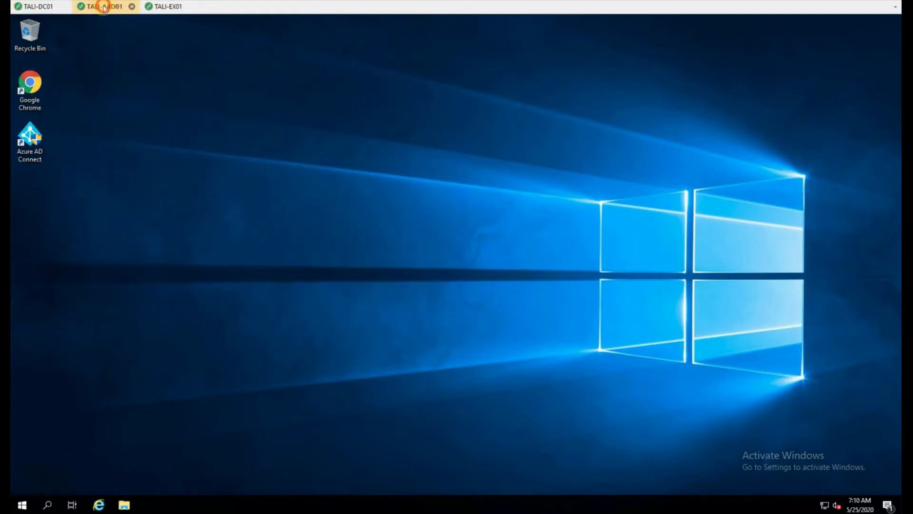
left_click(23, 505)
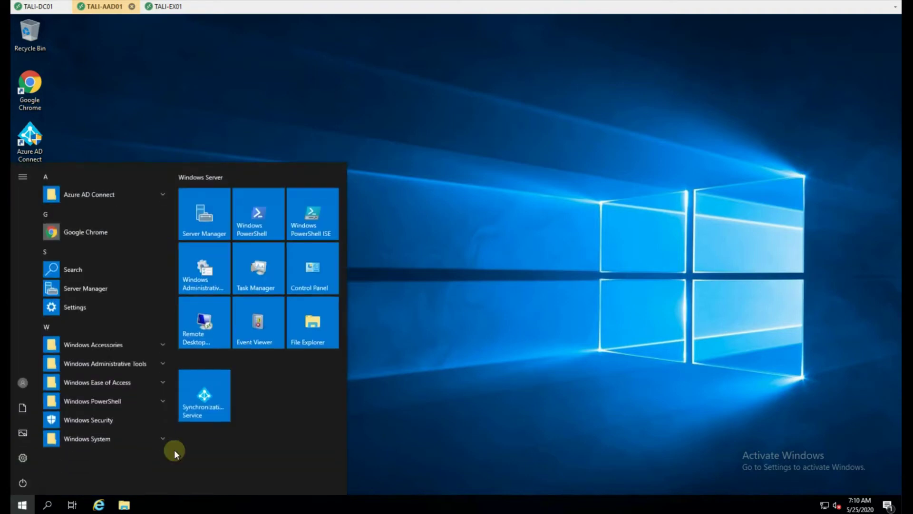
left_click(130, 399)
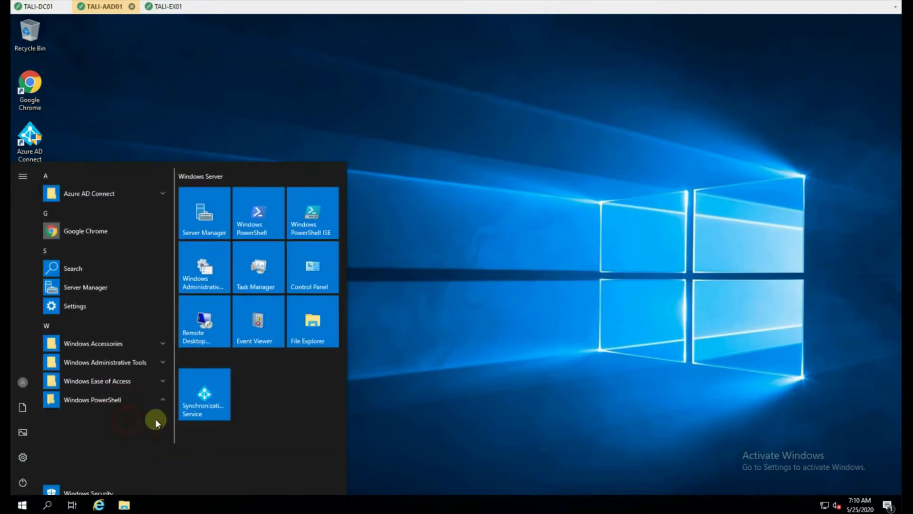
left_click(125, 419)
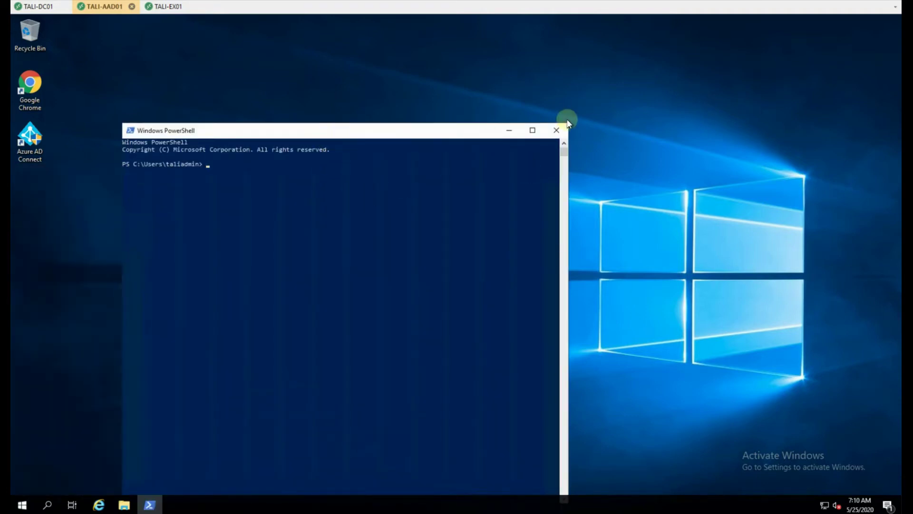
left_click(556, 130)
left_click(24, 505)
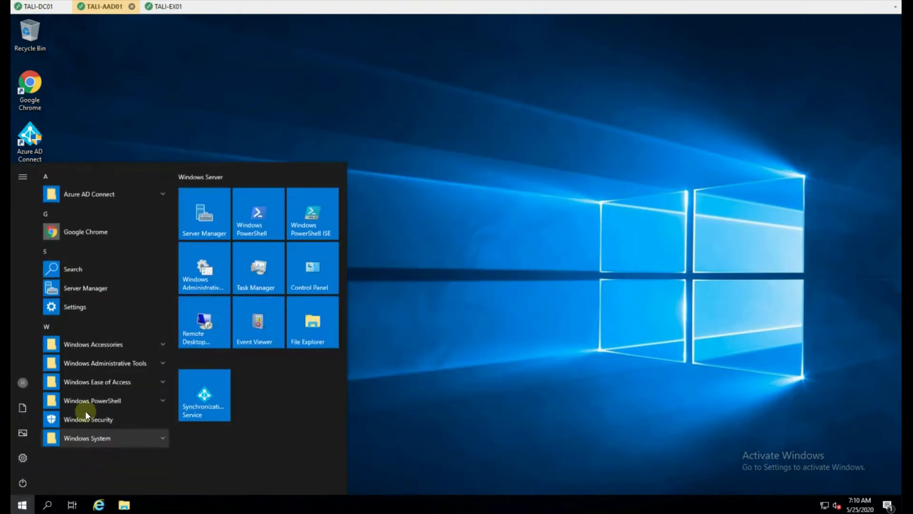
left_click(107, 401)
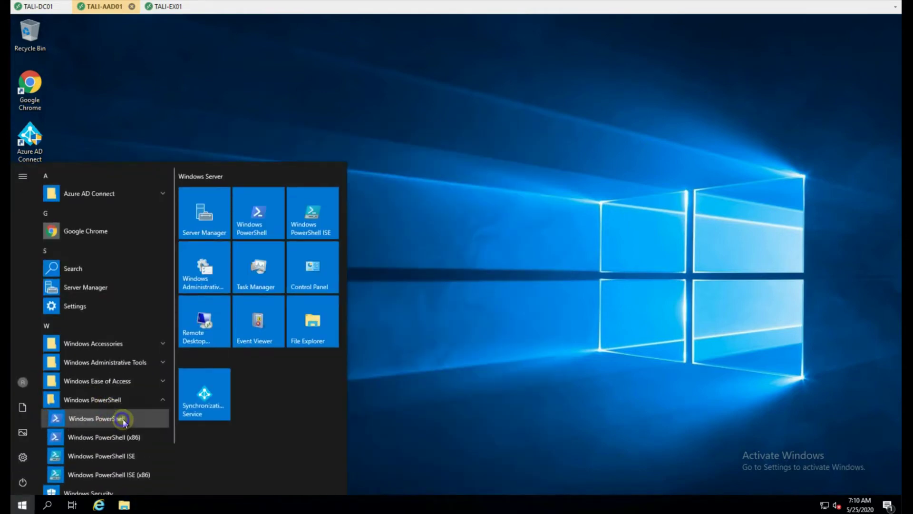
right_click(121, 415)
left_click(179, 374)
left_click(430, 323)
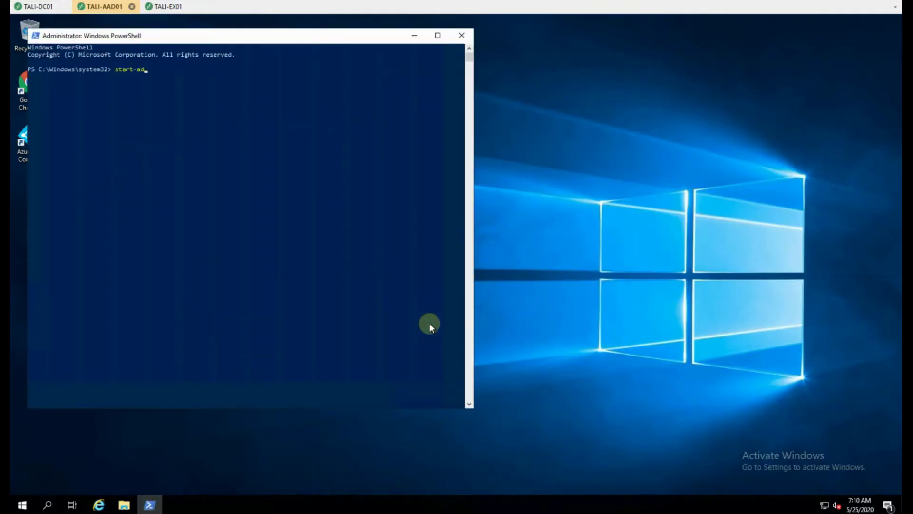
type("start-adsync")
key("Tab")
key("Tab")
key("Tab")
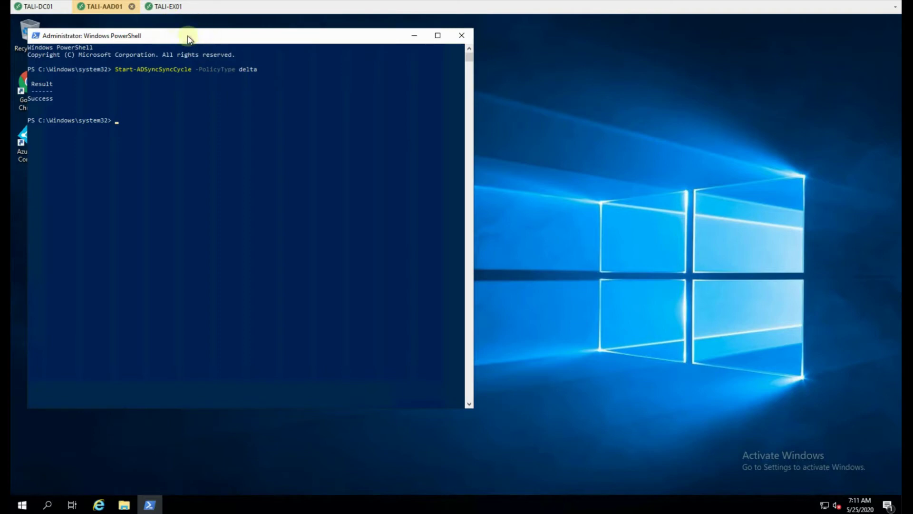
Step: On TALI-EX01, sign in at login.microsoftonline.com with the admin password and open the Admin center
left_click(166, 8)
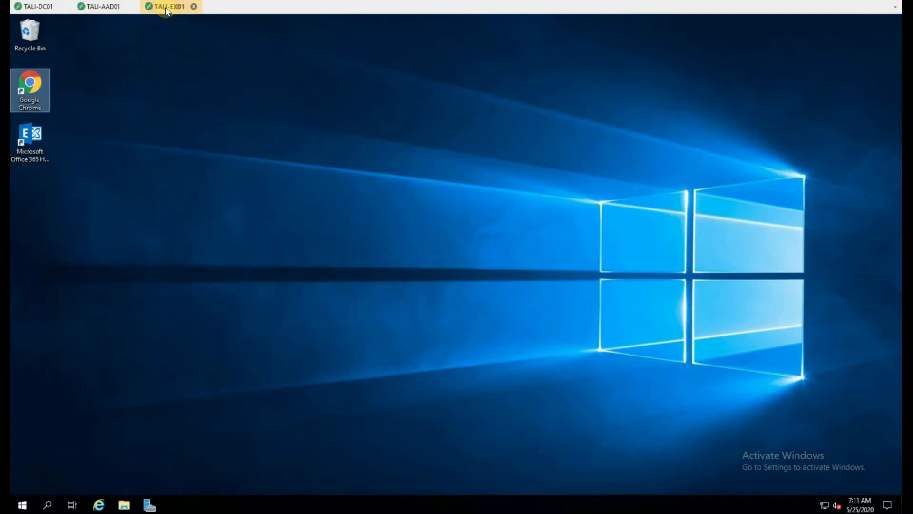
double_click(39, 83)
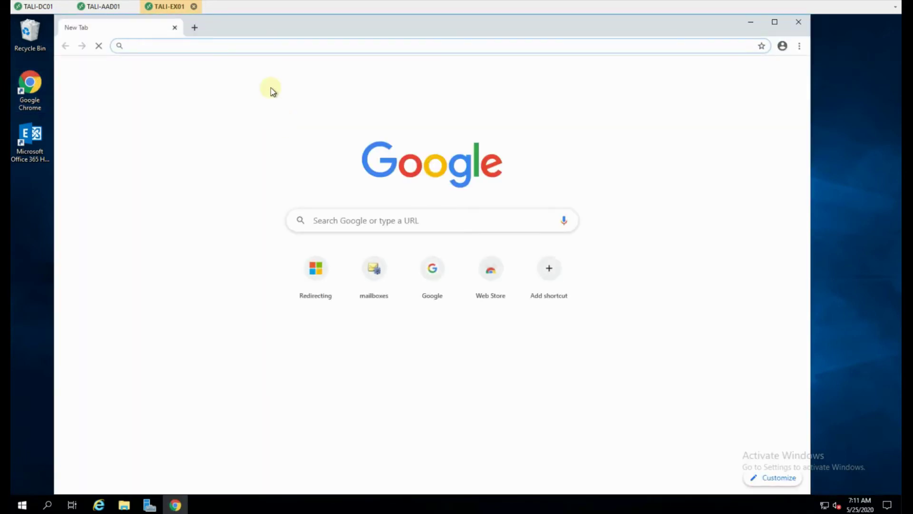
type("login")
key("Return")
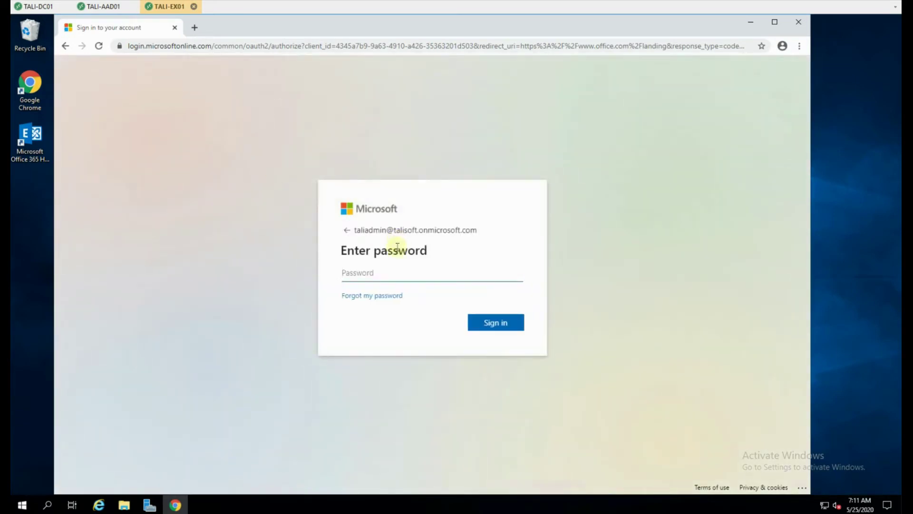
type("••")
key("Return")
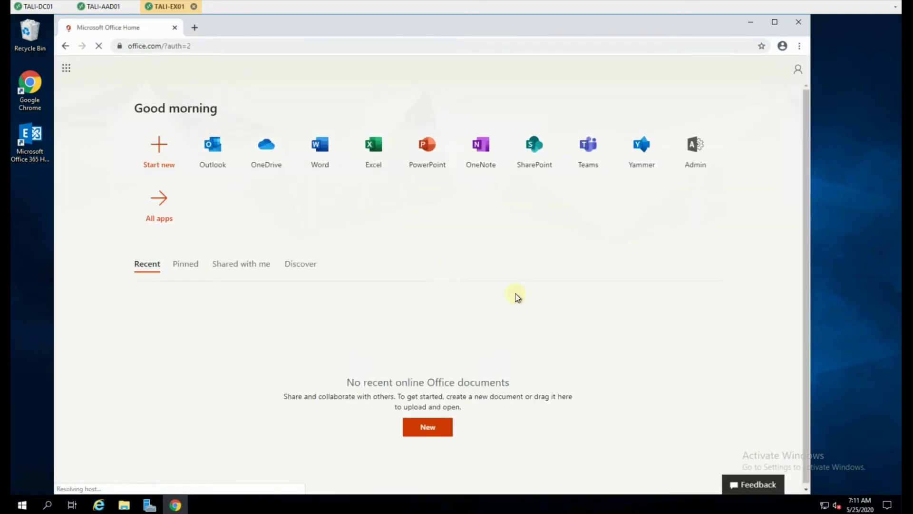
left_click(697, 143)
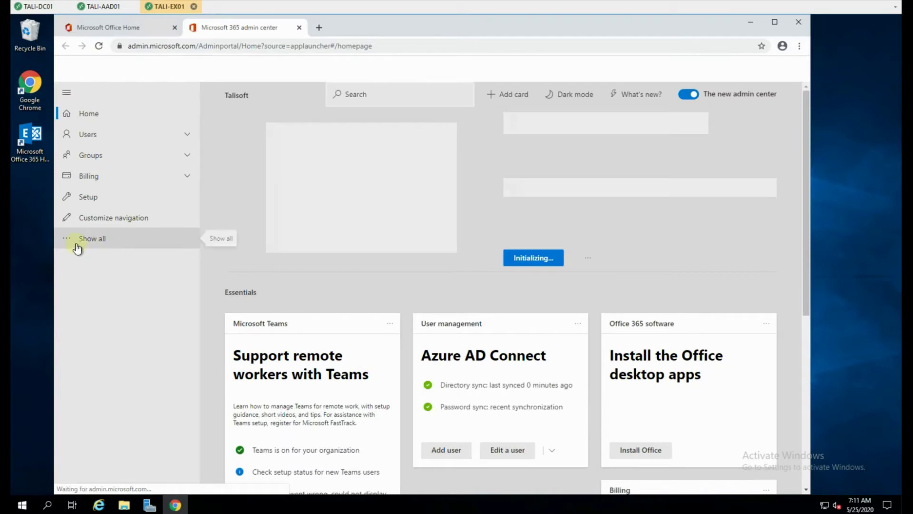
Step: Navigate to Azure Active Directory > Security > Conditional Access policies from the Microsoft 365 admin center
left_click(79, 237)
scroll(129, 295, "down", 3)
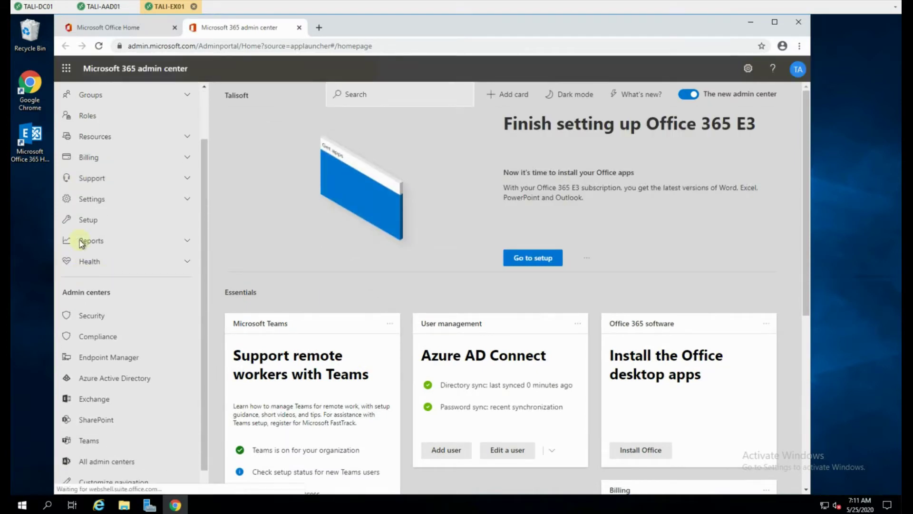
left_click(88, 358)
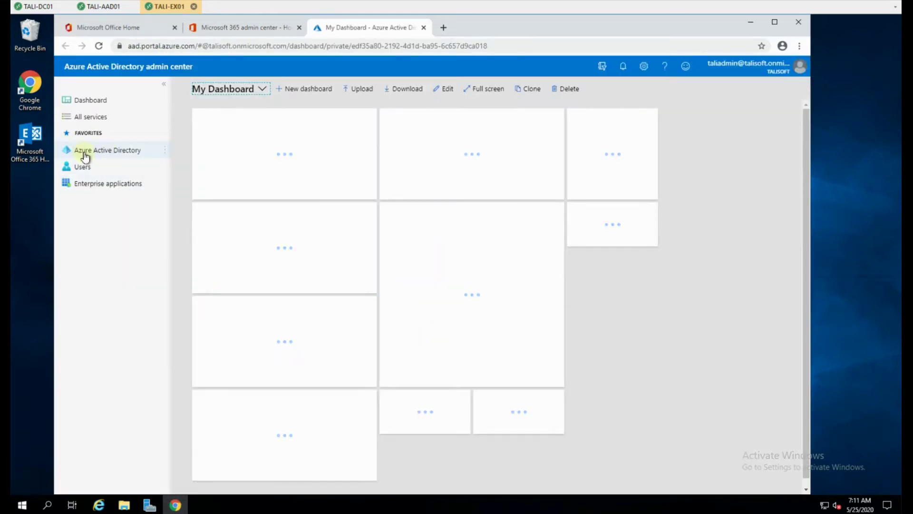
left_click(103, 152)
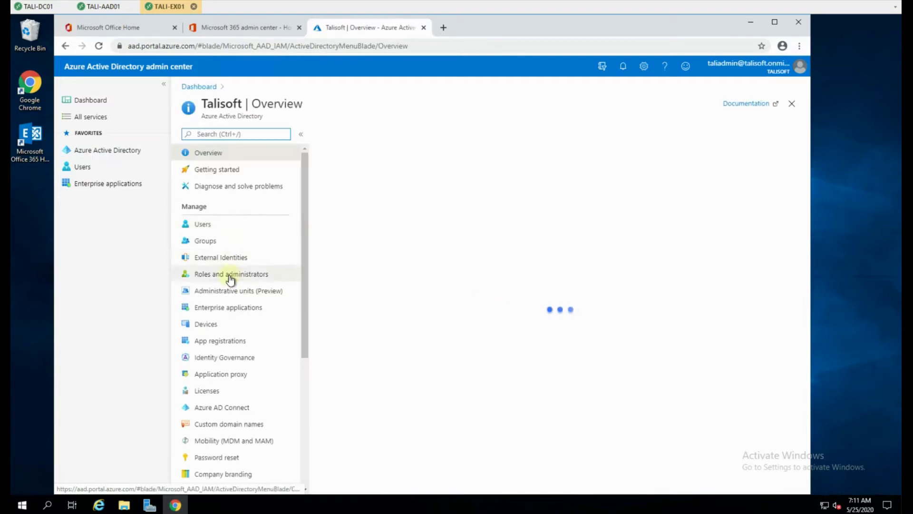
left_click_drag(306, 263, 319, 373)
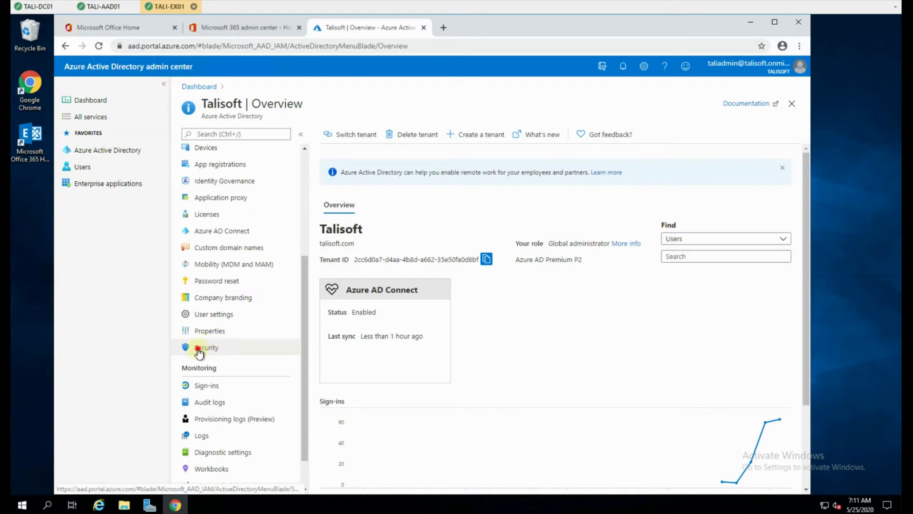
left_click(197, 349)
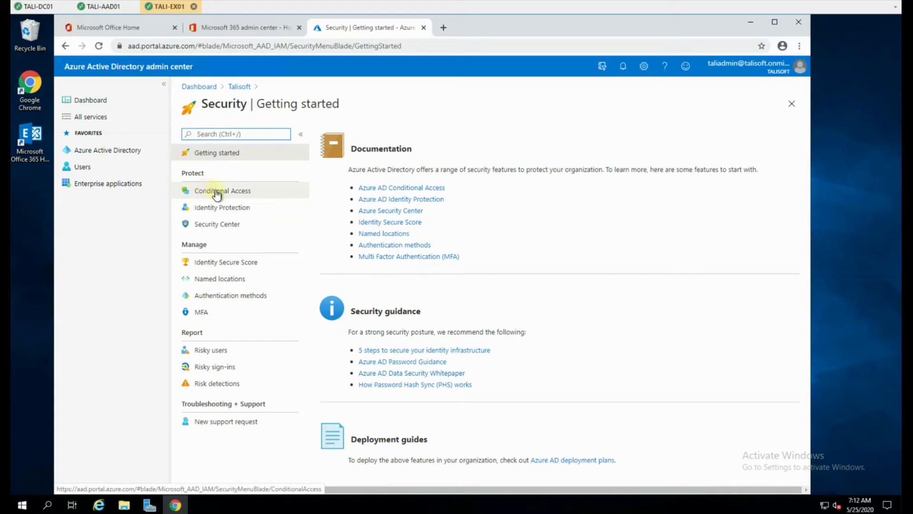
left_click(219, 192)
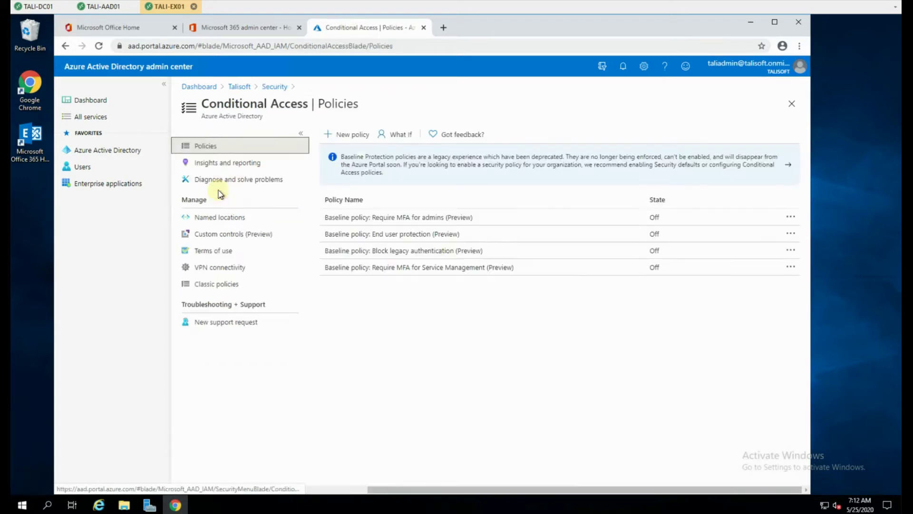
Step: Add a trusted named location 'Talisoft Office' covering the 14.20.30.0/24 IP range
left_click(219, 221)
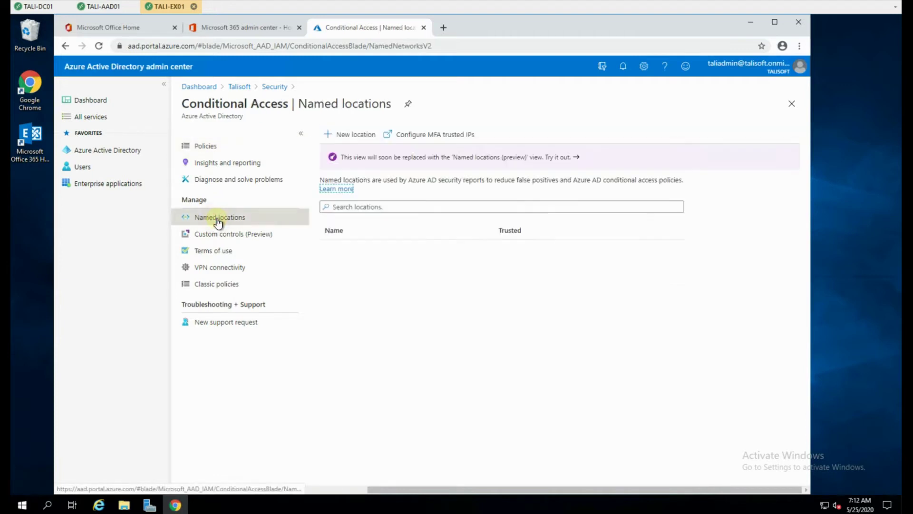
left_click(350, 134)
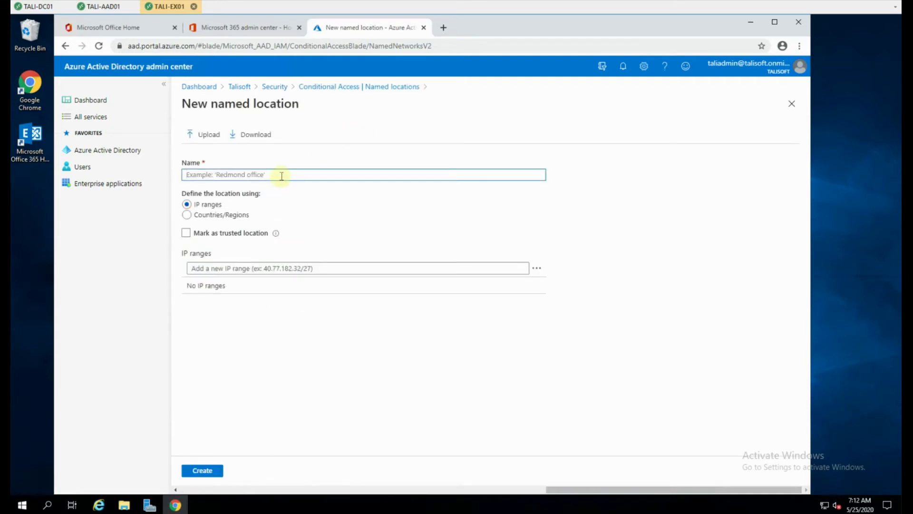
type("Talisoft Office")
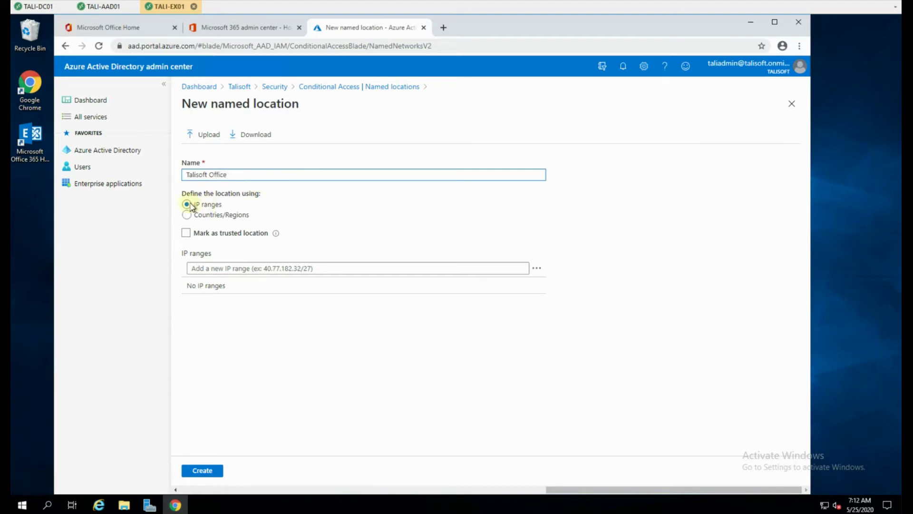
left_click(186, 233)
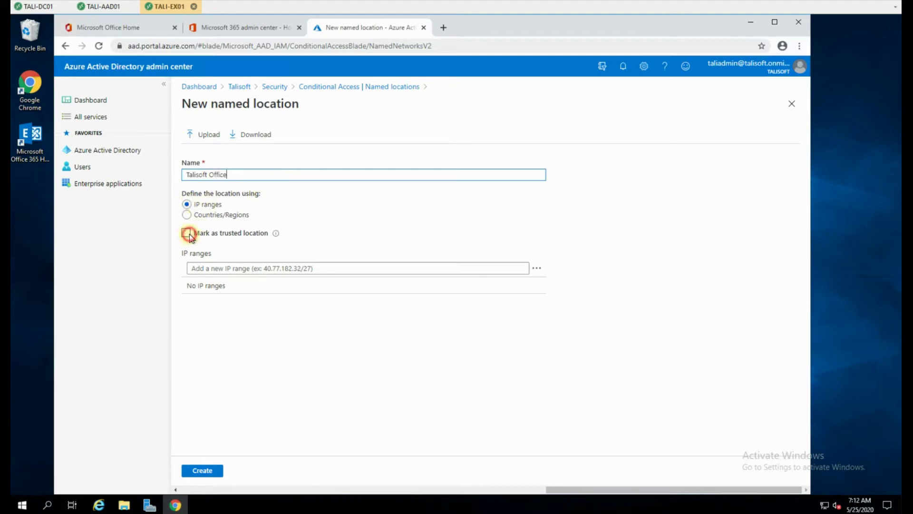
left_click(209, 269)
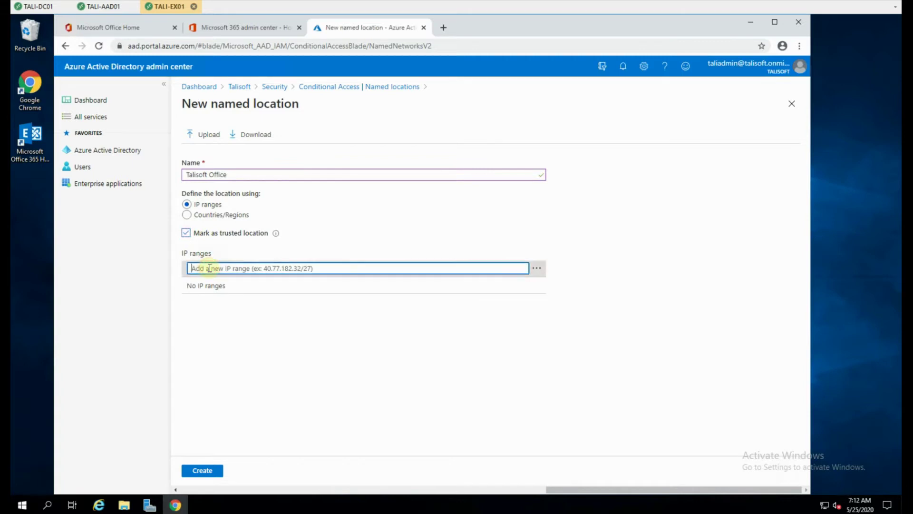
type("14")
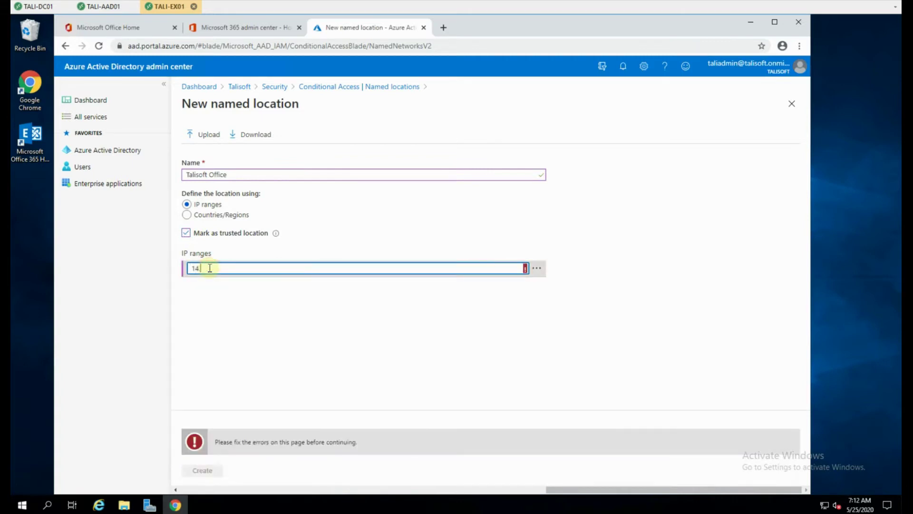
type(".20.30.0/24")
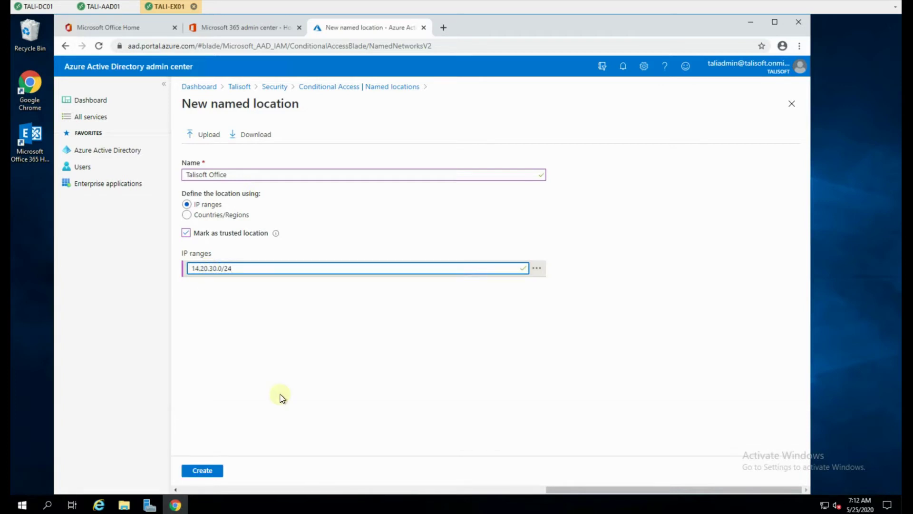
left_click(218, 472)
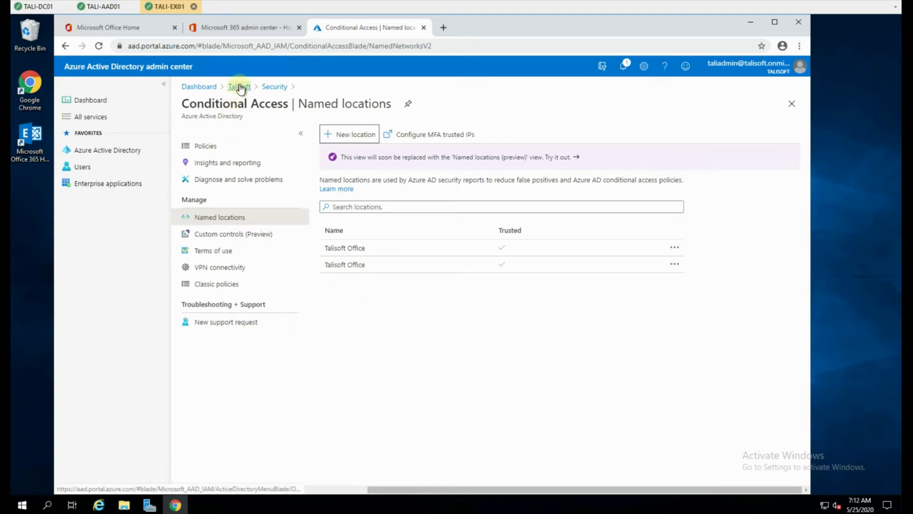
Step: Create a new policy named 'Talisoft MFA Enforced' and go to its Users and groups assignment
left_click(206, 146)
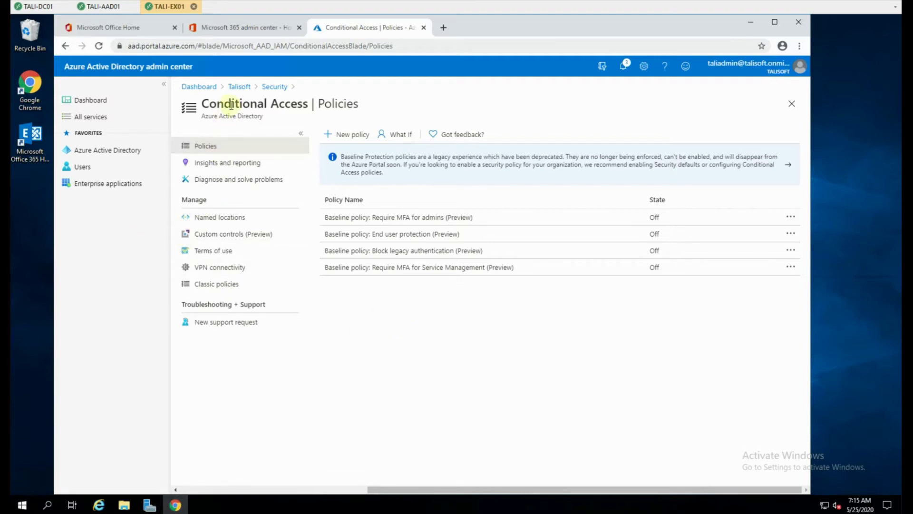
left_click(351, 140)
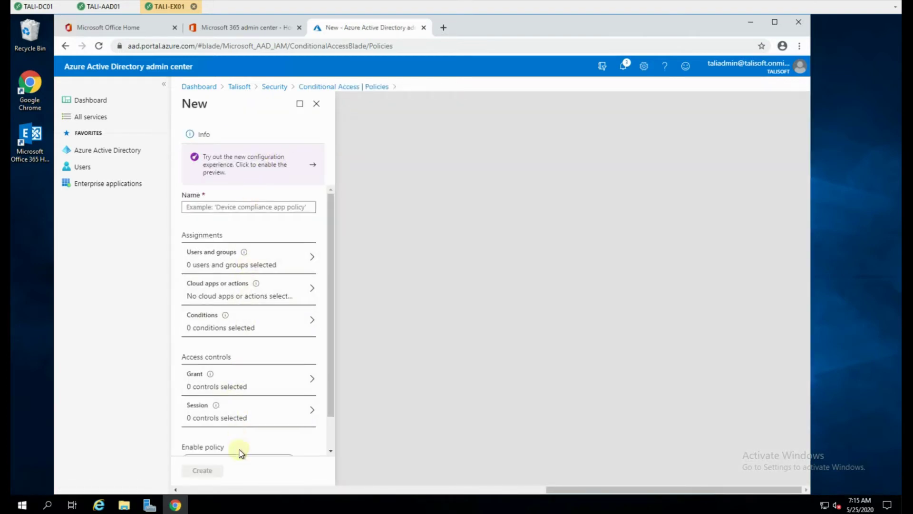
left_click(218, 206)
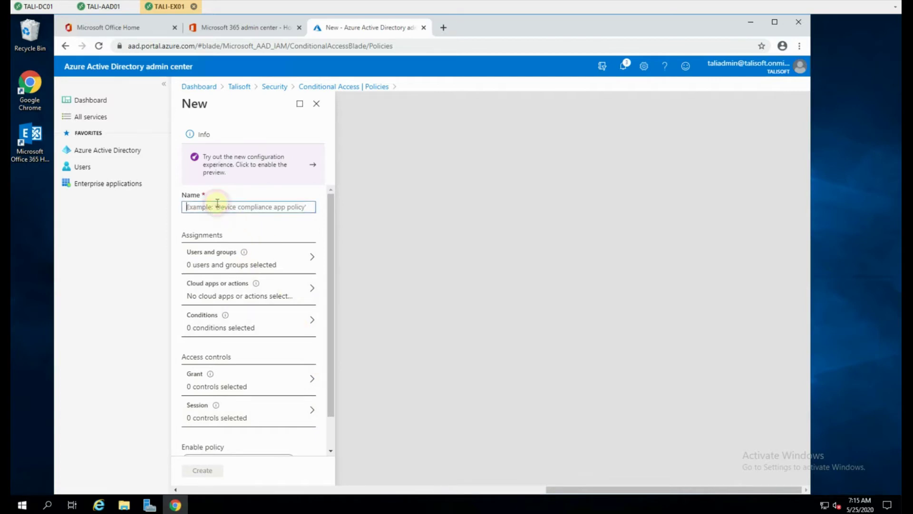
type("Talisoft MFA Enforced")
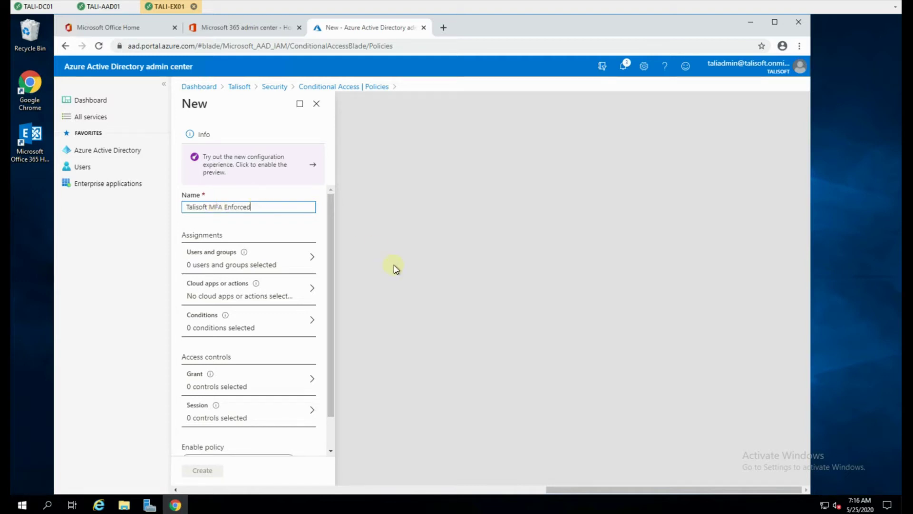
left_click(208, 258)
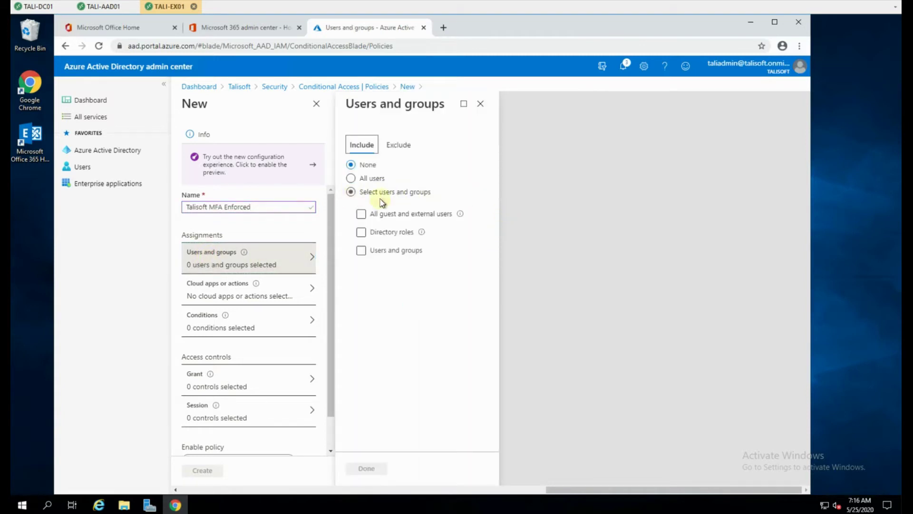
Step: Choose Select users and groups, tick Users and groups, and select the MFA Enforced group
left_click(350, 192)
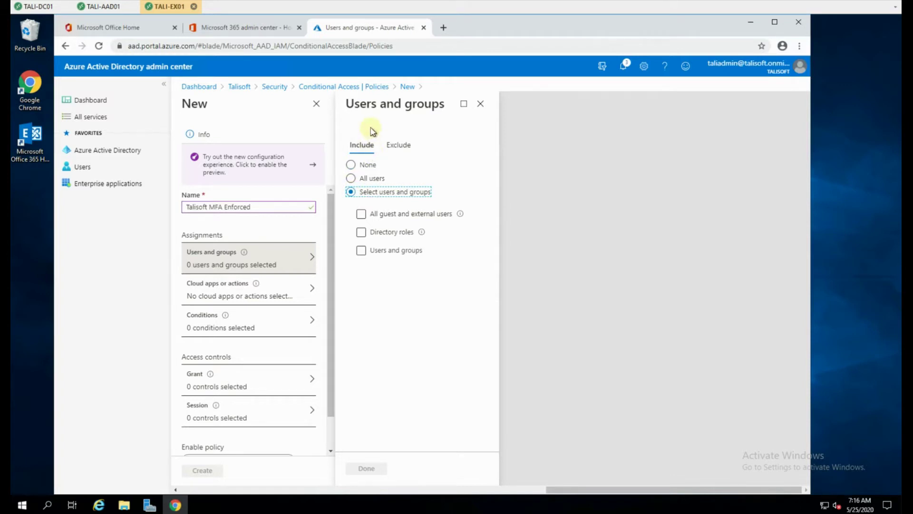
left_click(362, 252)
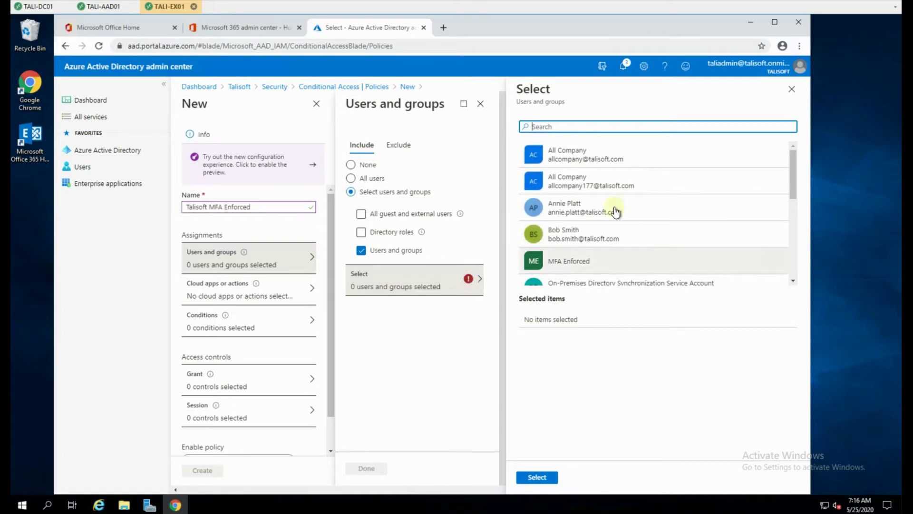
left_click(552, 262)
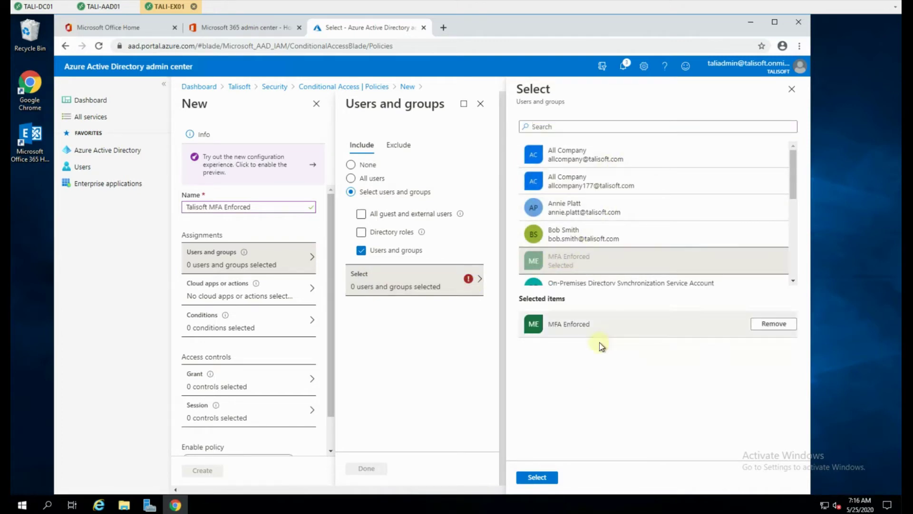
left_click(537, 477)
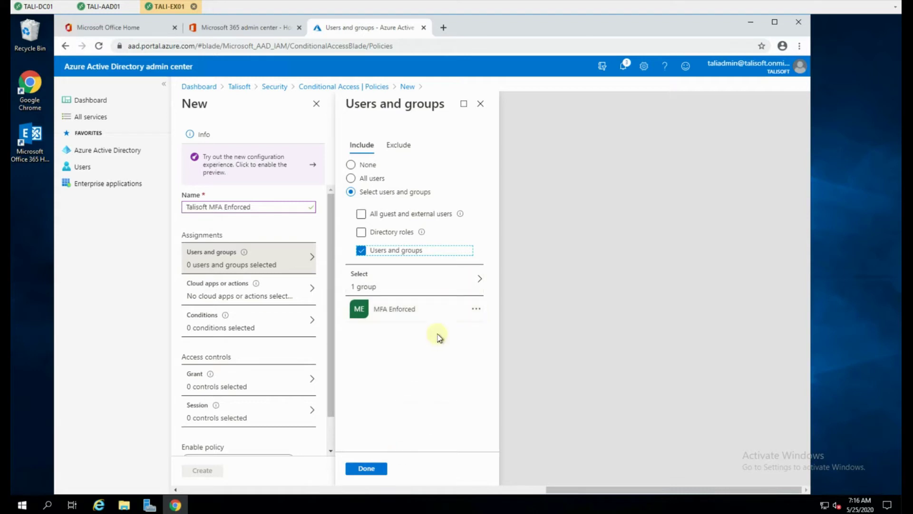
Step: Confirm the user assignment and set Cloud apps or actions to All cloud apps
left_click(373, 469)
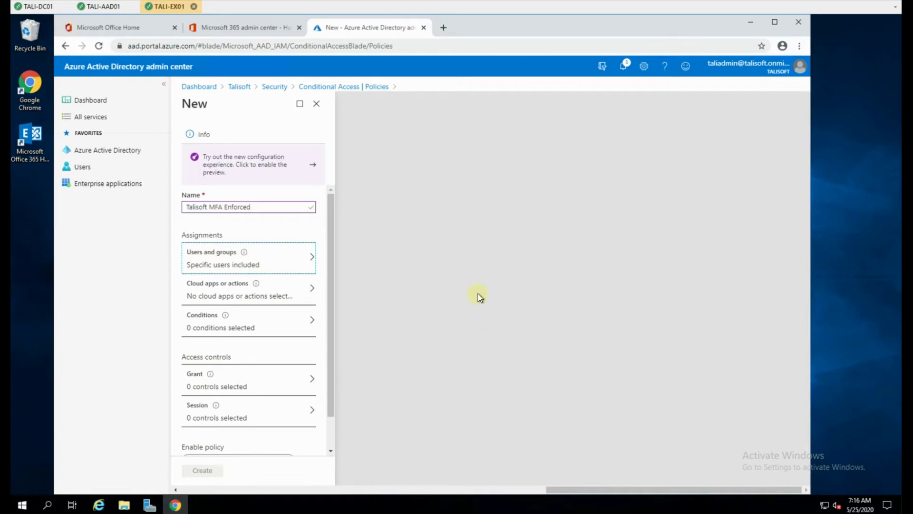
left_click(206, 289)
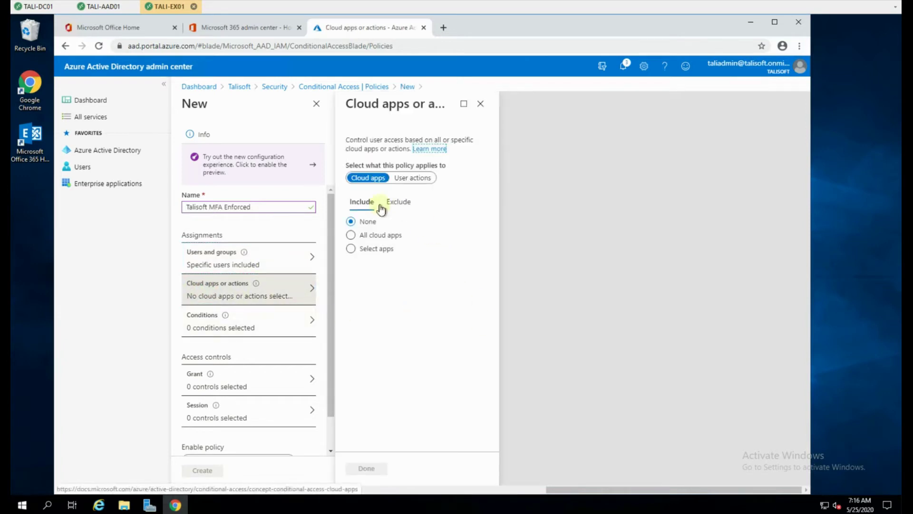
left_click(351, 235)
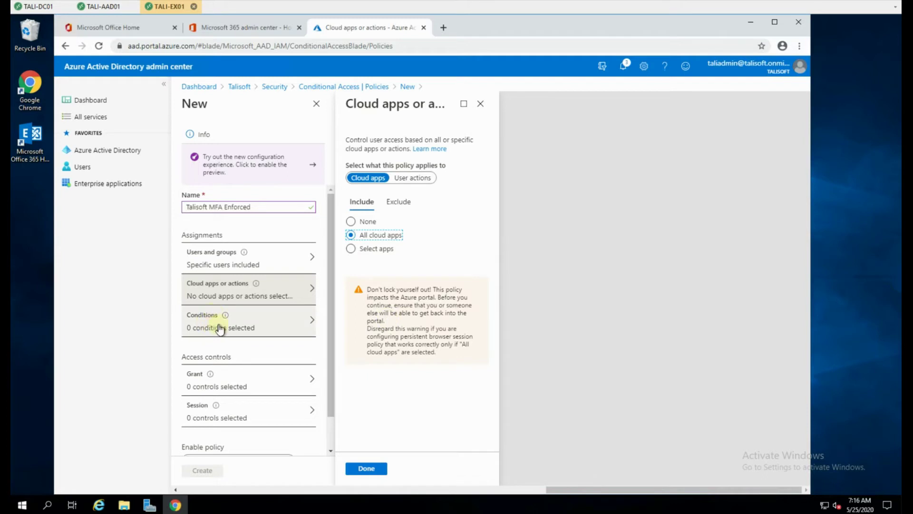
left_click(375, 469)
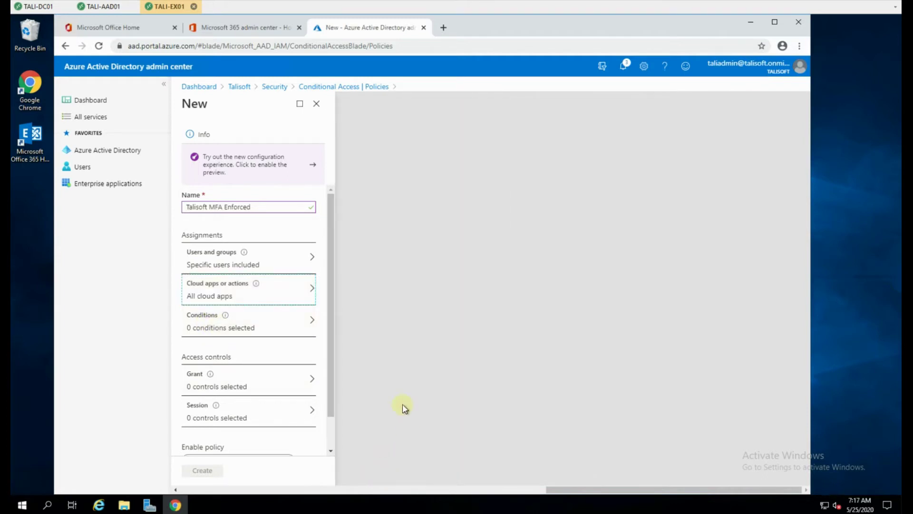
Step: Turn on the Sign-in risk condition with the High, Medium and Low levels ticked
left_click(220, 327)
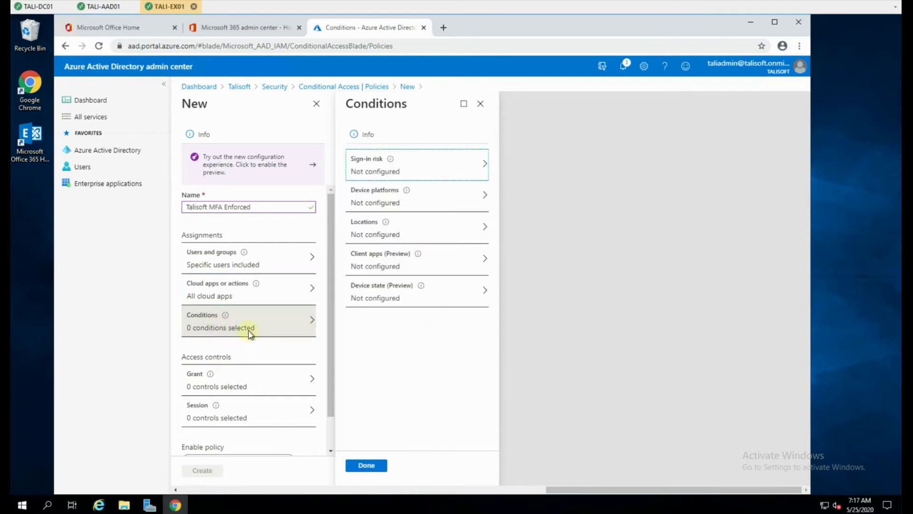
left_click(423, 168)
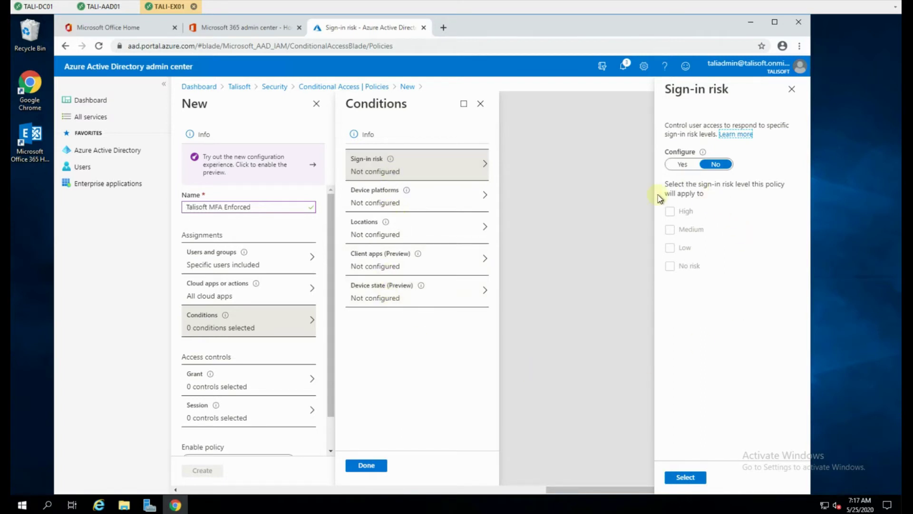
left_click(682, 164)
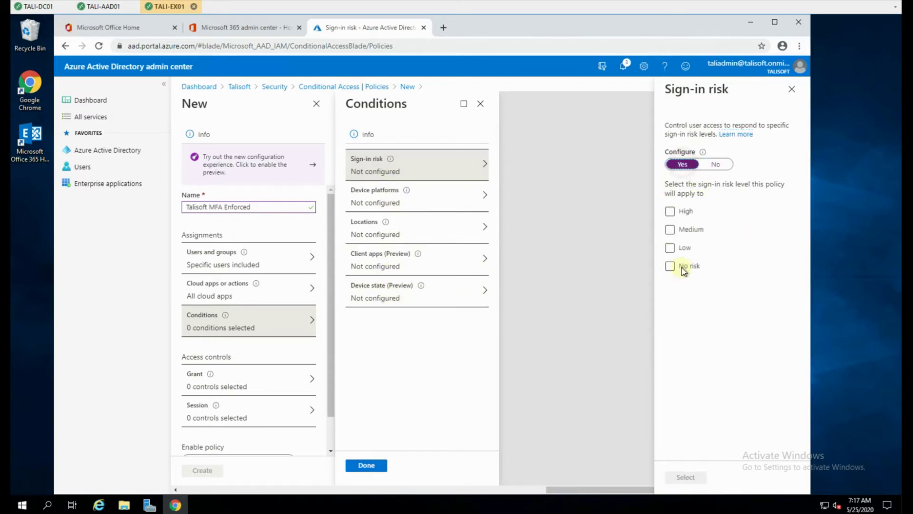
left_click(669, 211)
left_click(669, 229)
left_click(670, 247)
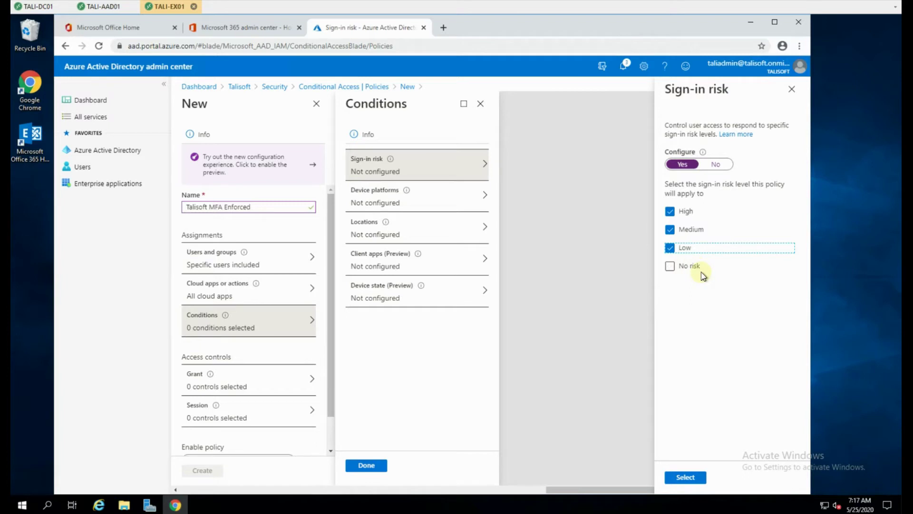
left_click(695, 478)
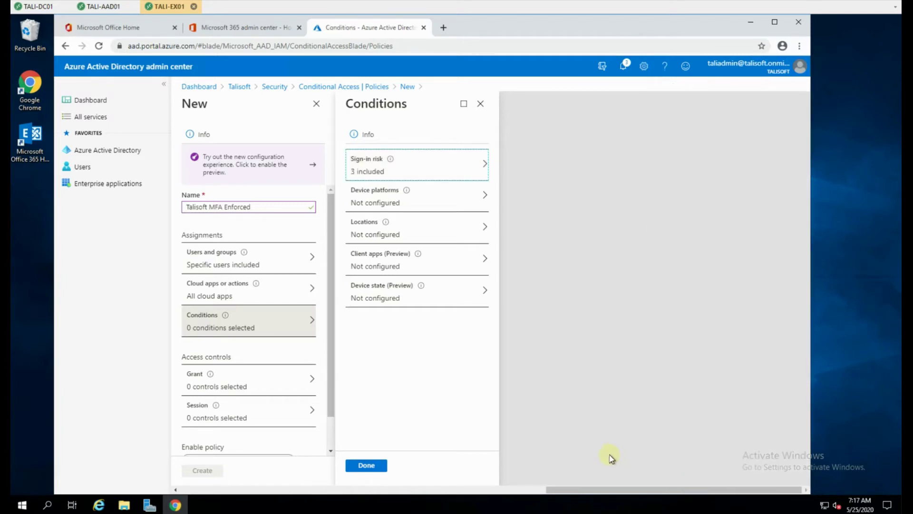
Step: Enable the Device platforms condition with only Android, iOS and Windows selected
left_click(371, 199)
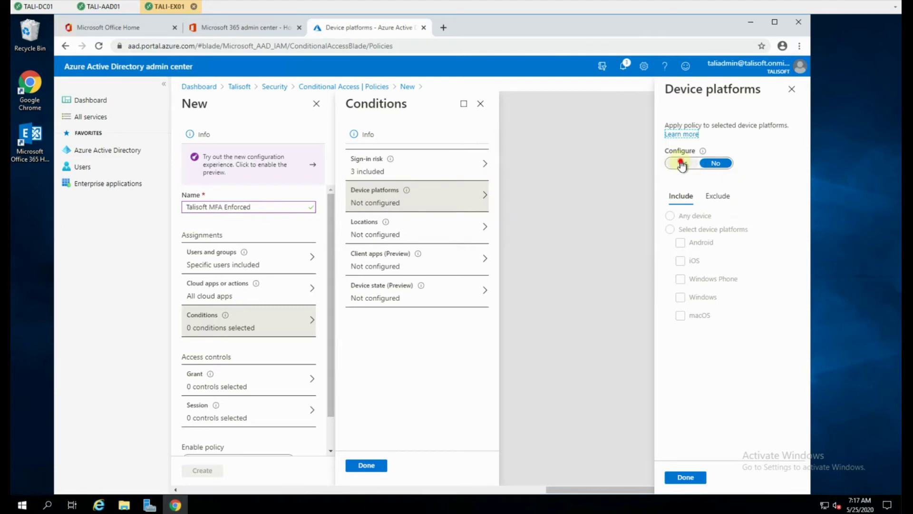
left_click(682, 163)
left_click(670, 230)
left_click(680, 242)
left_click(681, 262)
left_click(681, 297)
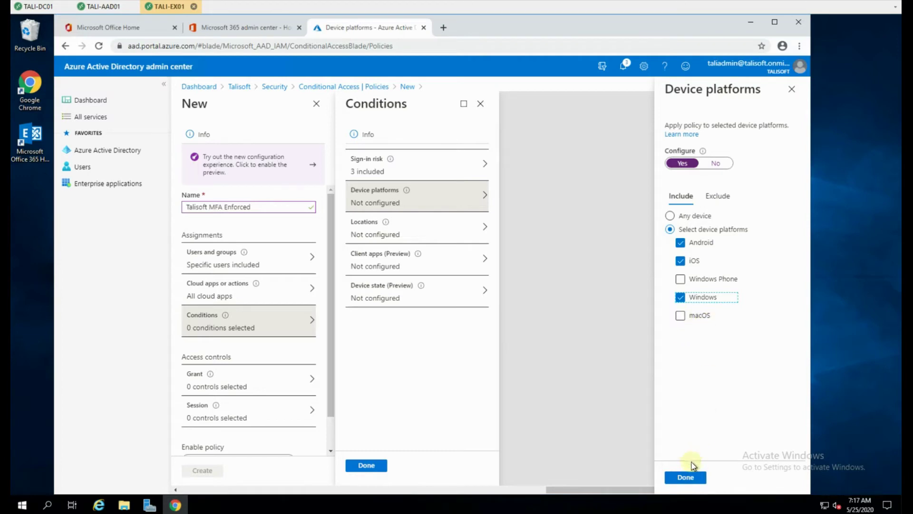
left_click(686, 478)
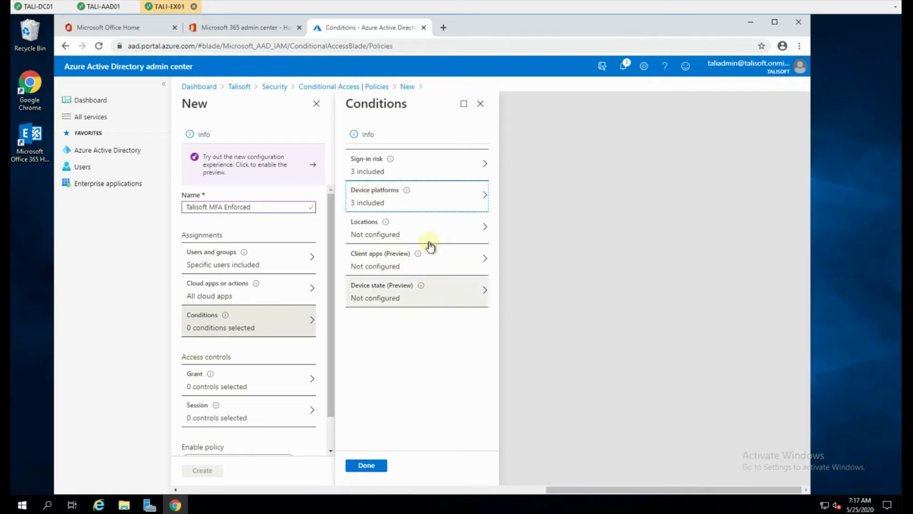
Step: Apply the policy at any location except the excluded Talisoft Office named location
left_click(415, 229)
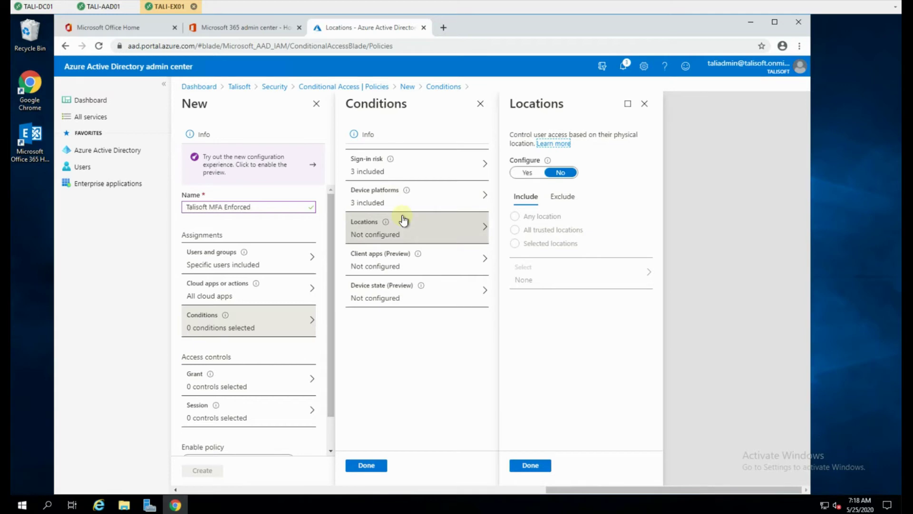
left_click(528, 173)
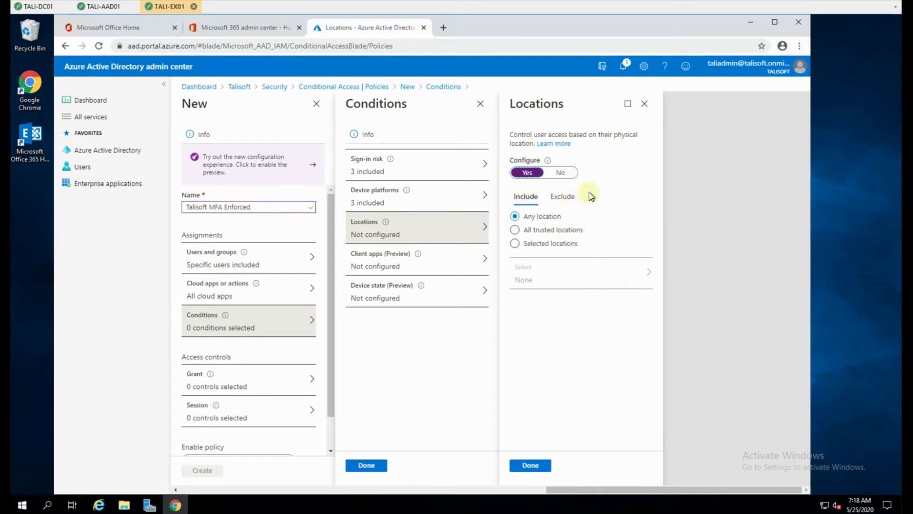
left_click(568, 199)
left_click(535, 243)
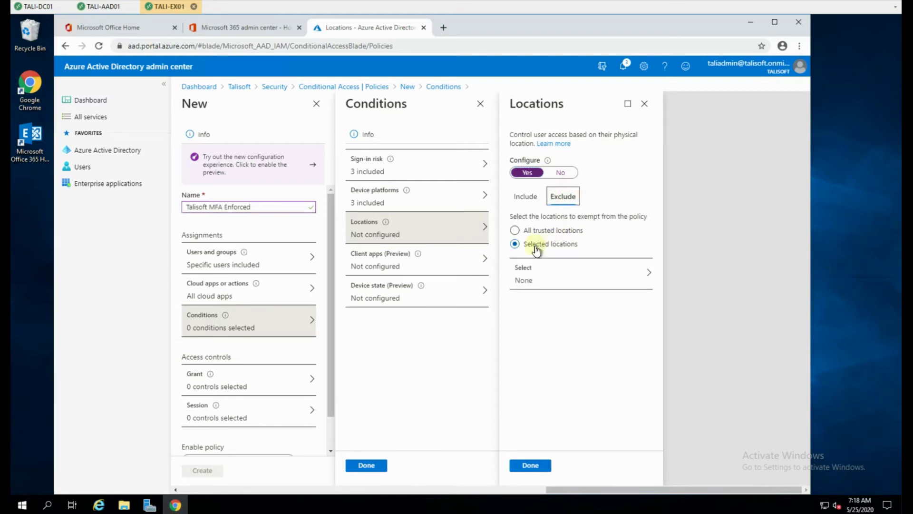
left_click(550, 280)
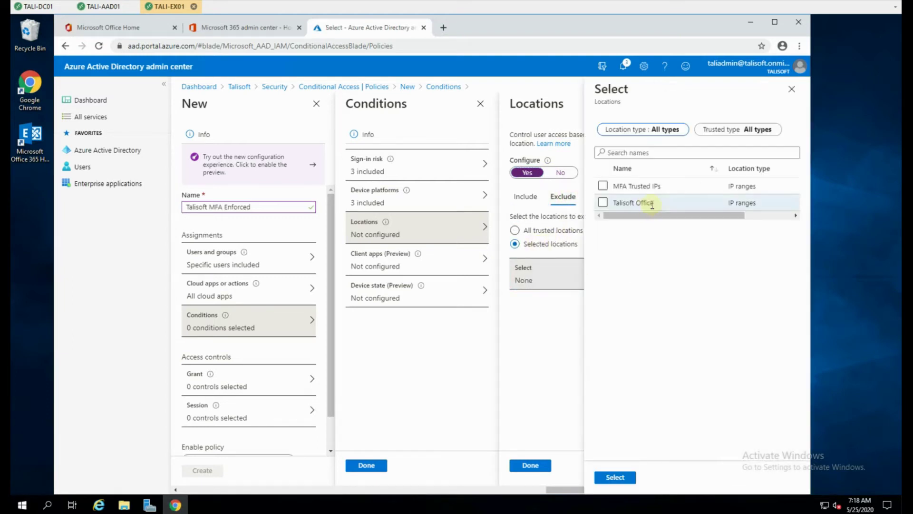
left_click(602, 203)
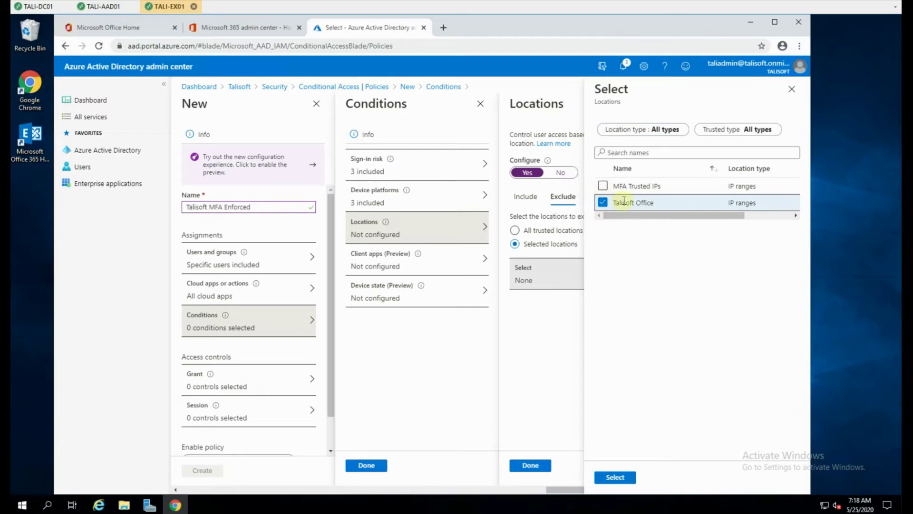
left_click(620, 478)
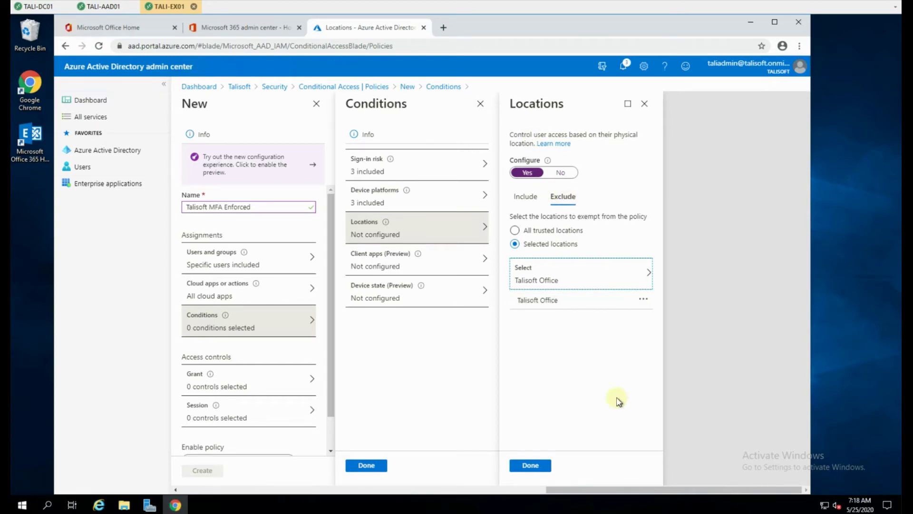
left_click(529, 465)
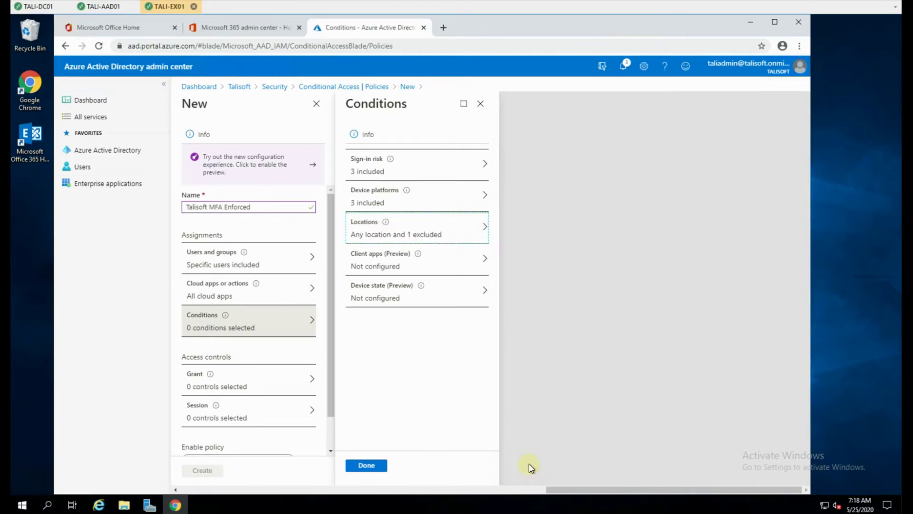
Step: Enable Client apps for all client types, leave Device state unconfigured, and confirm the four conditions
left_click(401, 263)
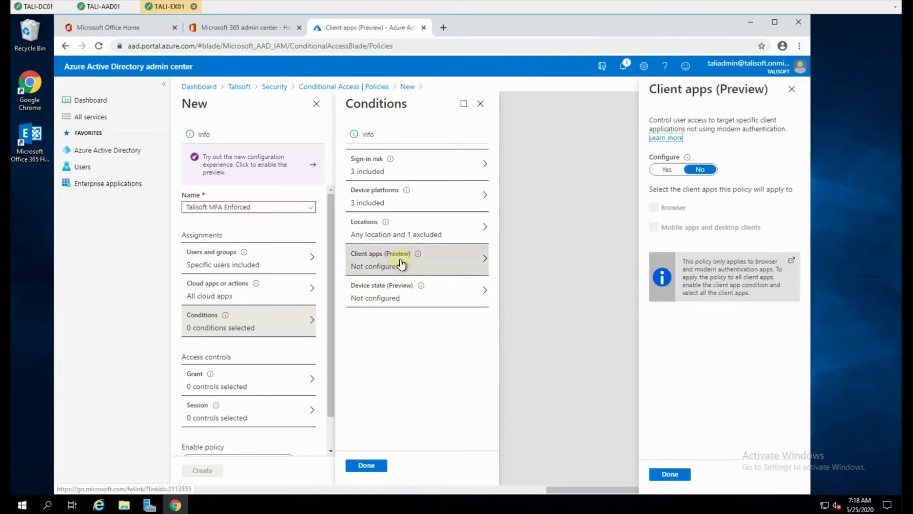
left_click(667, 169)
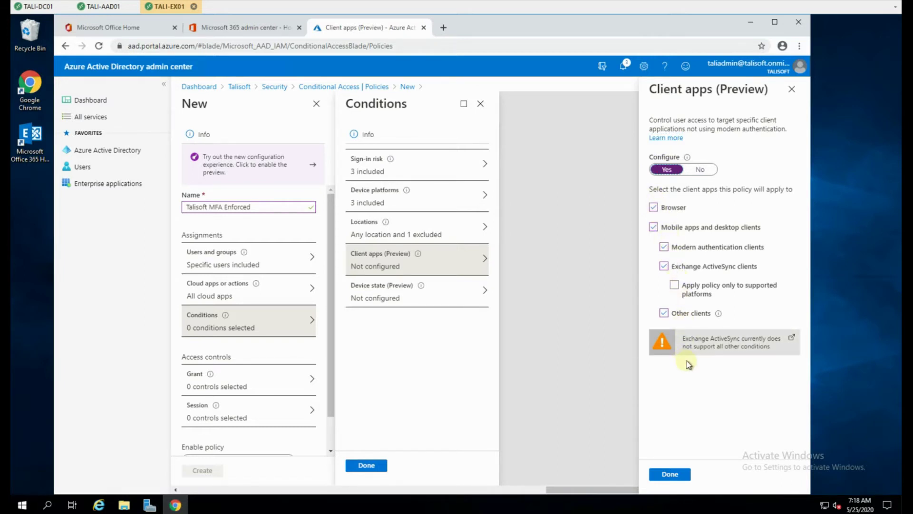
left_click(671, 474)
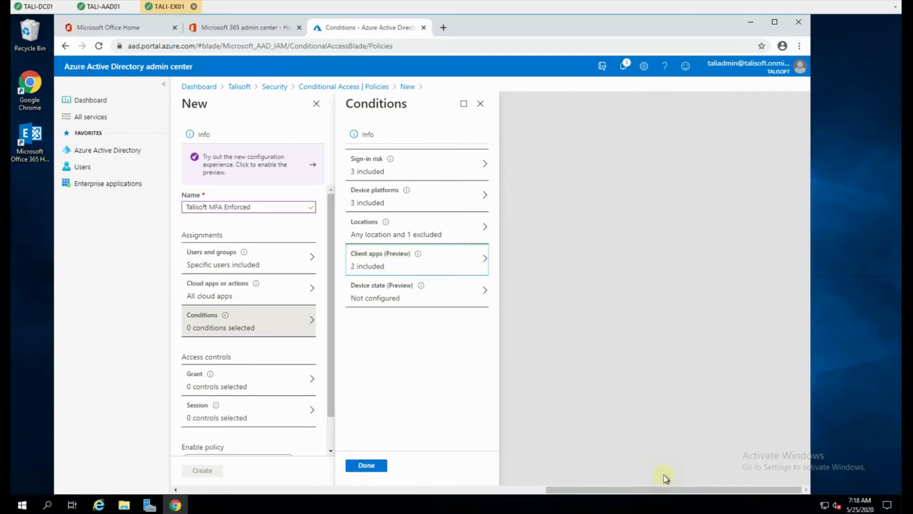
left_click(392, 286)
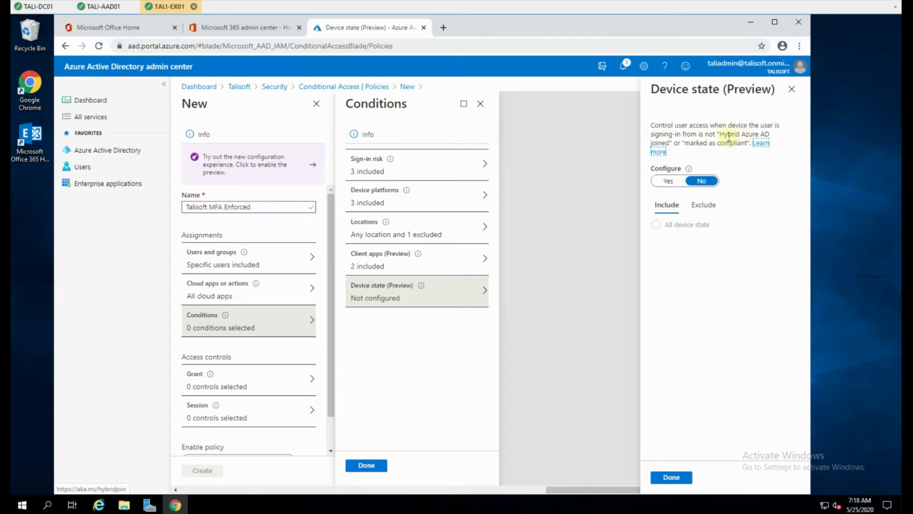
left_click(677, 478)
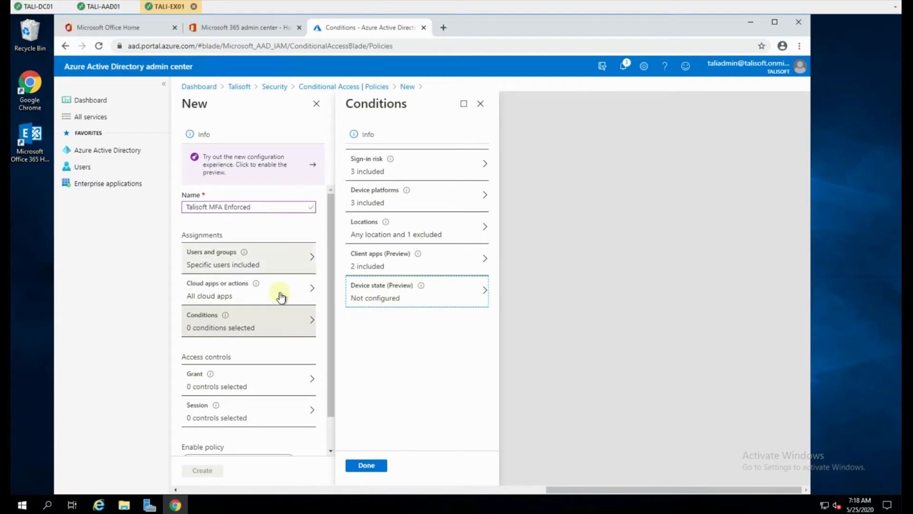
left_click(367, 466)
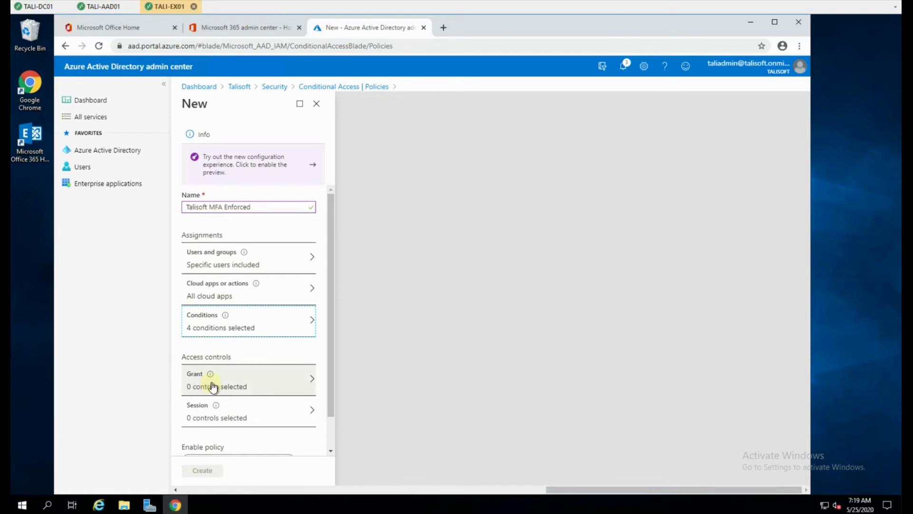
Step: Set the policy's Grant control to Require multi-factor authentication
left_click_drag(332, 367, 343, 410)
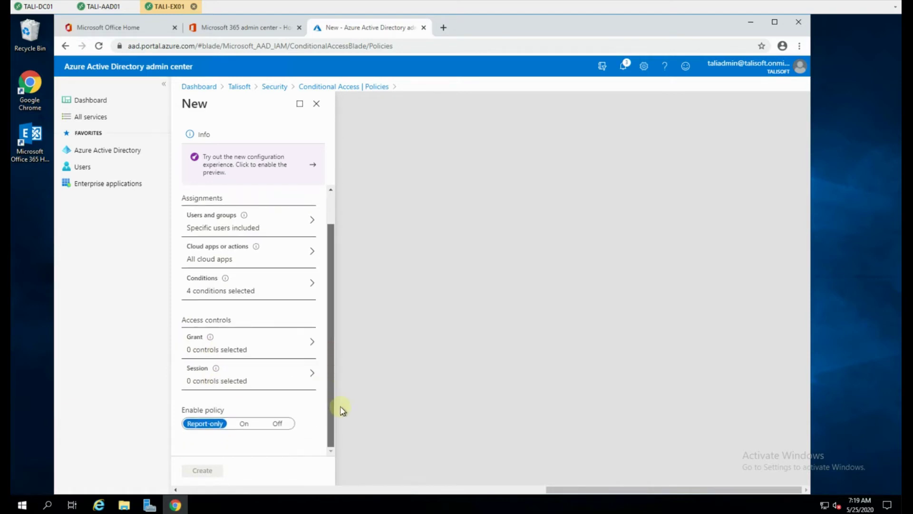
left_click(231, 341)
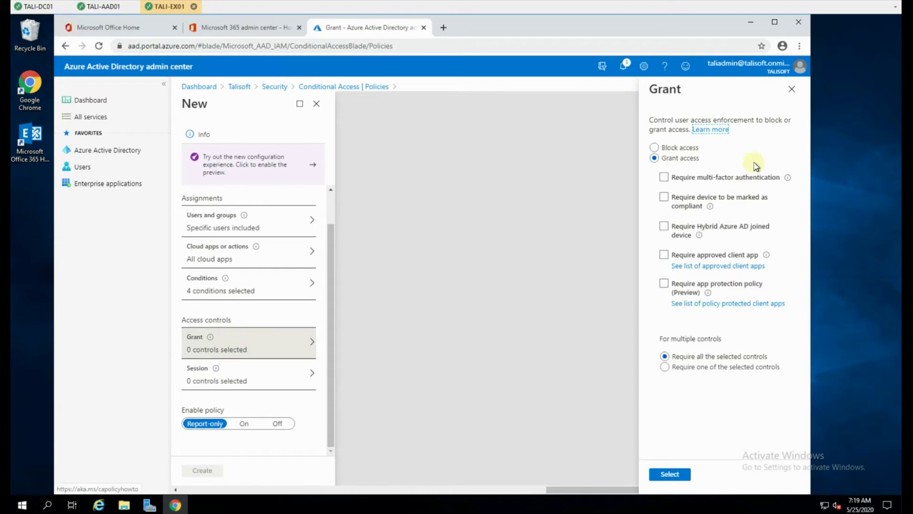
left_click(664, 177)
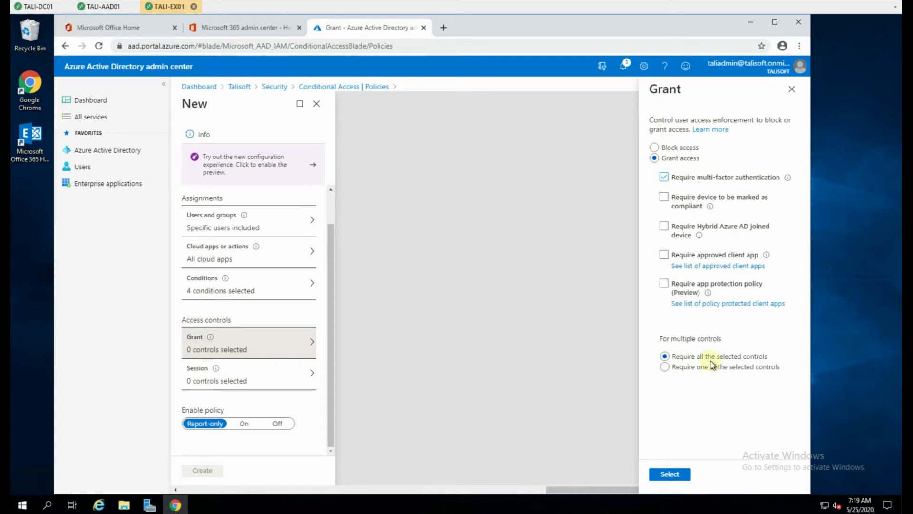
left_click(673, 474)
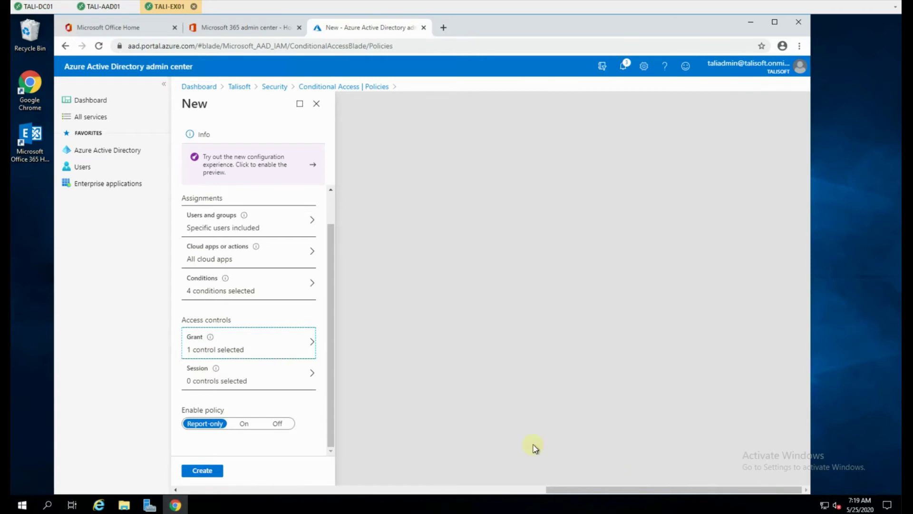
Step: Review the session controls and switch Enable policy from Report-only to On
left_click(244, 380)
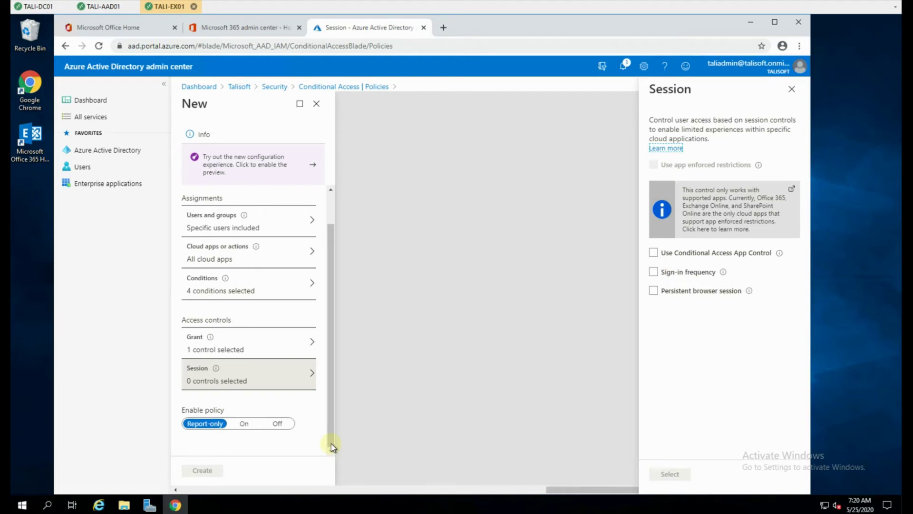
left_click(244, 424)
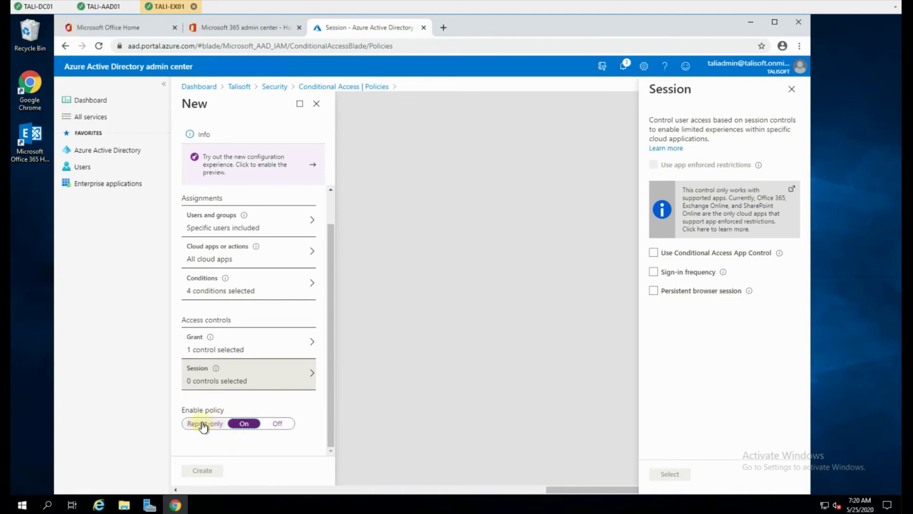
left_click(248, 427)
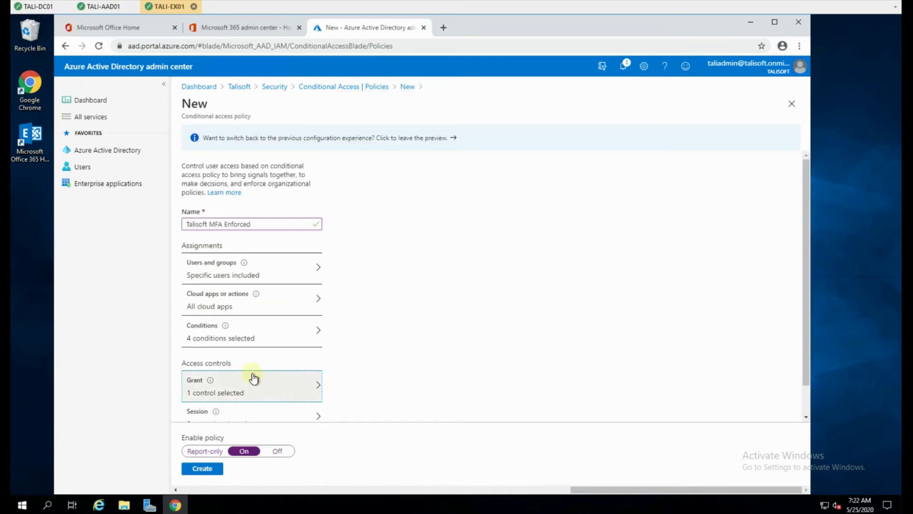
Step: Create the Talisoft MFA Enforced policy and dismiss the success notification
scroll(253, 380, "down", 1)
left_click(197, 468)
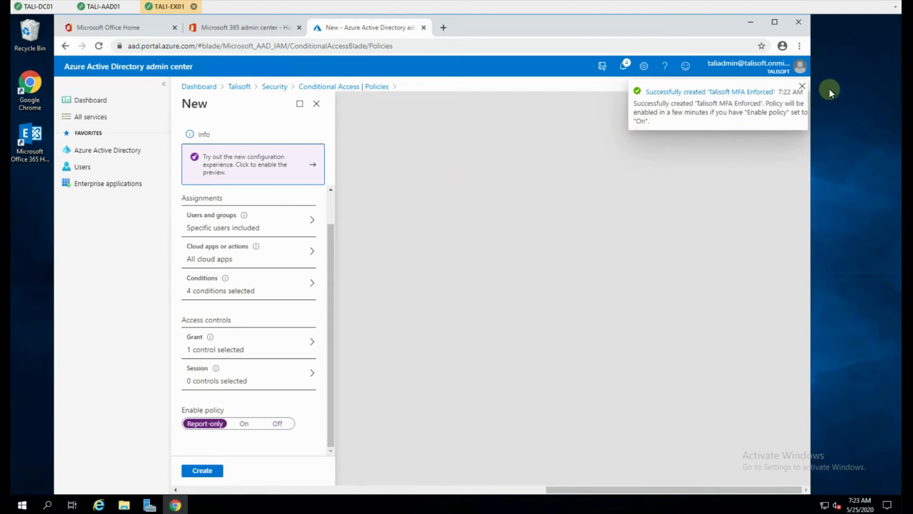
left_click(803, 88)
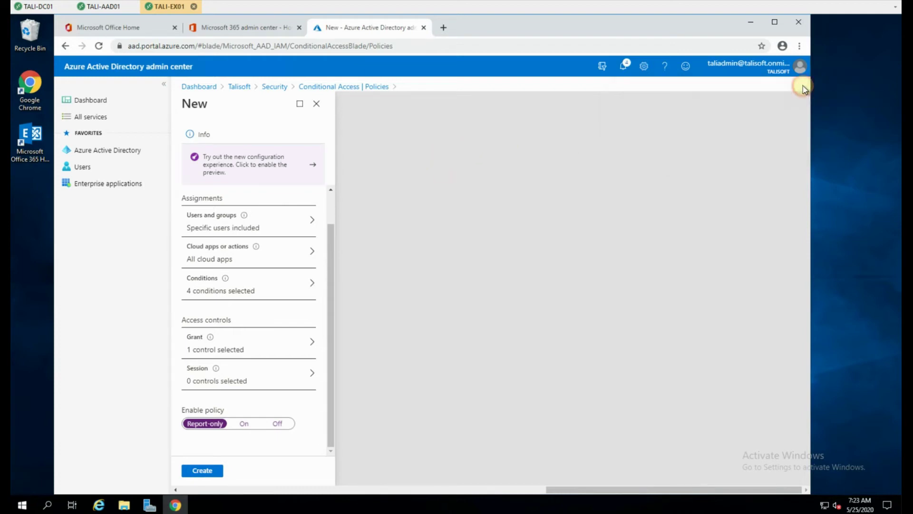
Step: Leave the policy editor for the Azure Active Directory Overview, discarding the form
left_click(116, 152)
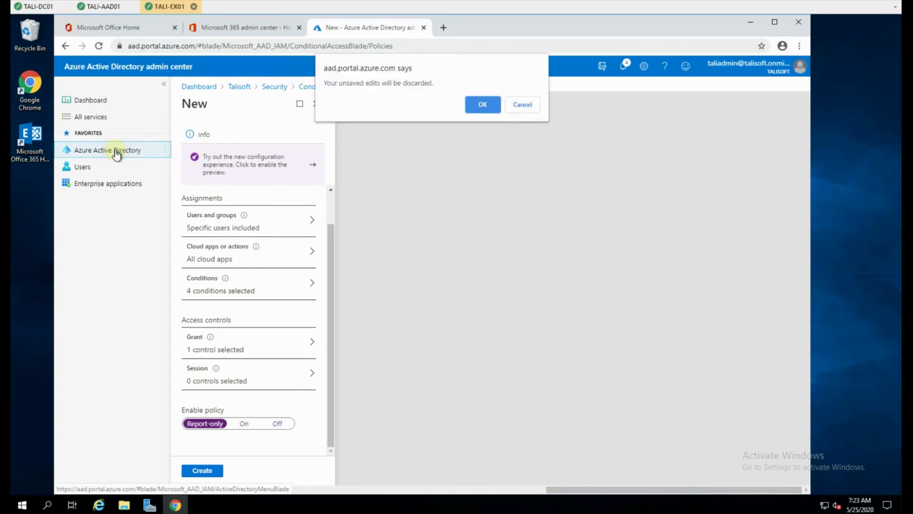
left_click(523, 104)
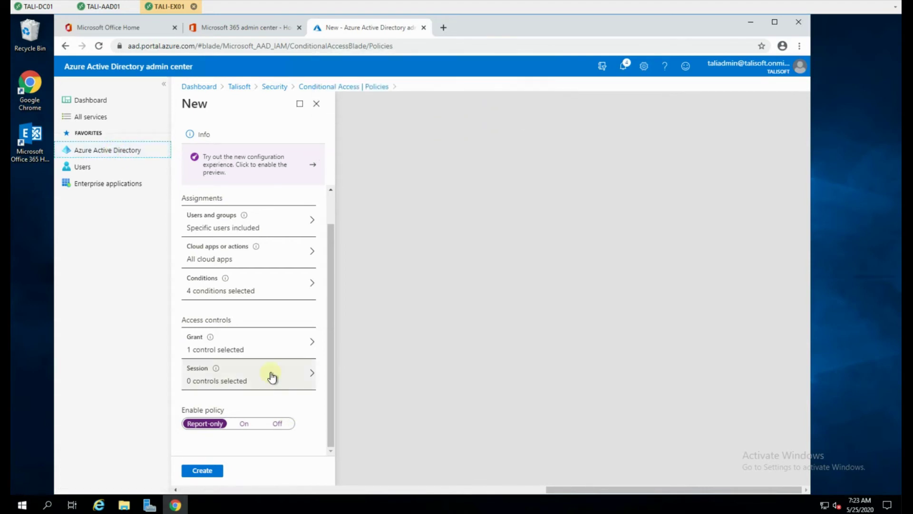
left_click_drag(330, 264, 330, 220)
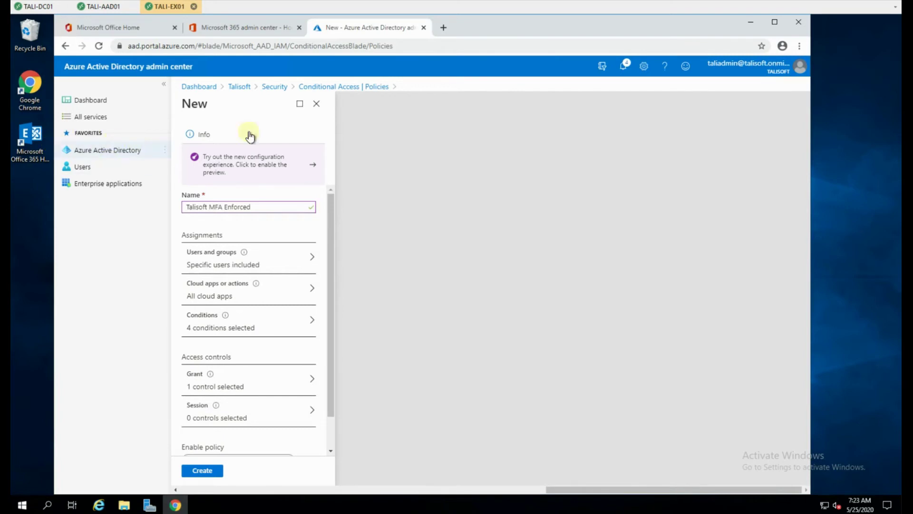
left_click(79, 151)
left_click(479, 102)
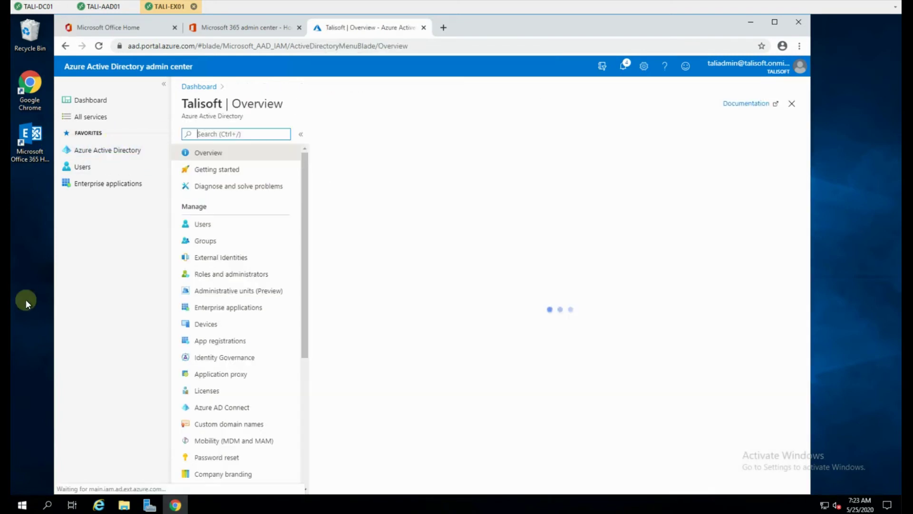
Step: Open the Conditional Access policies list from the directory's Security area
scroll(217, 315, "down", 5)
left_click(205, 308)
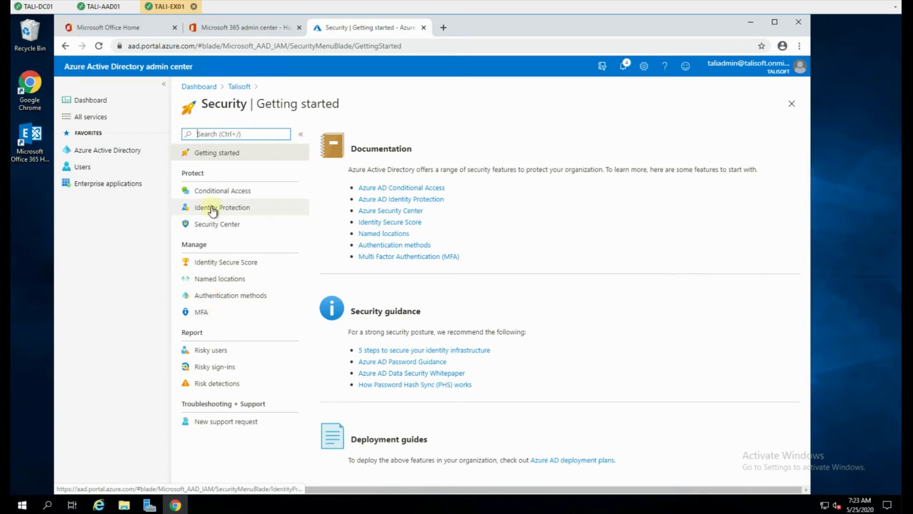
left_click(209, 190)
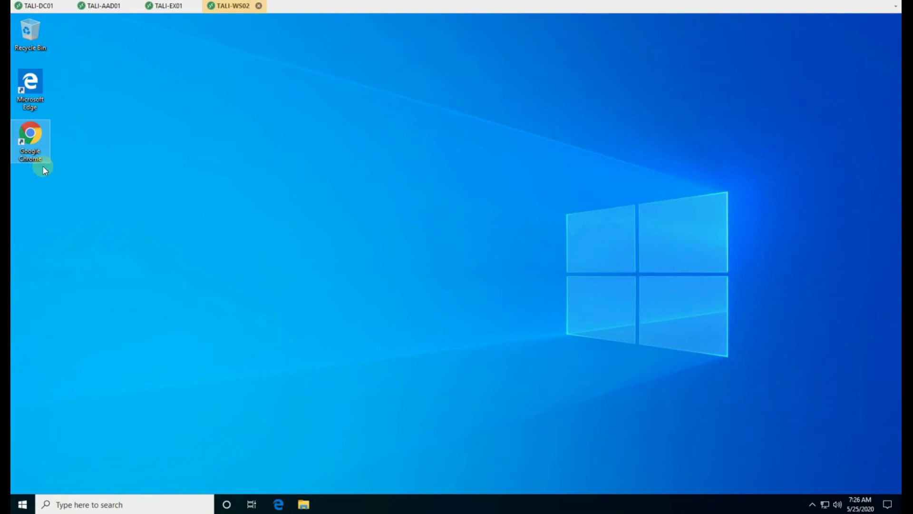
double_click(33, 134)
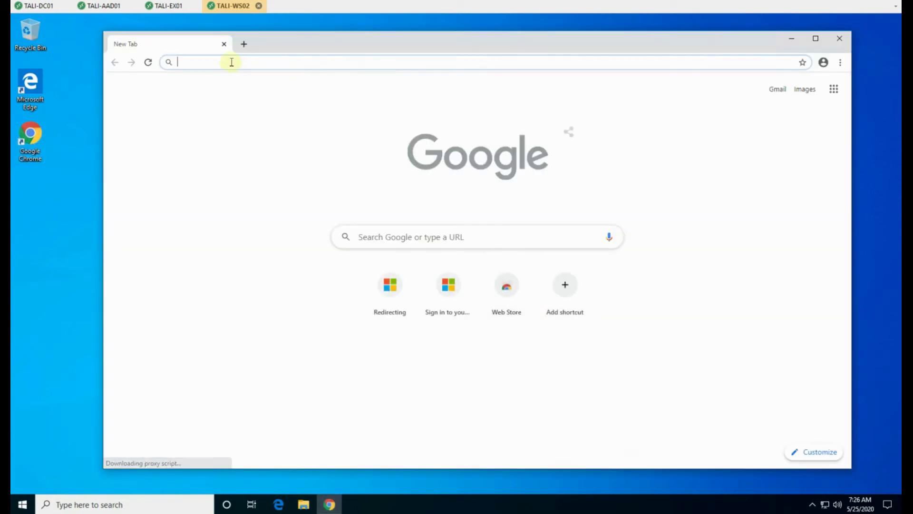
left_click(220, 61)
type("https:")
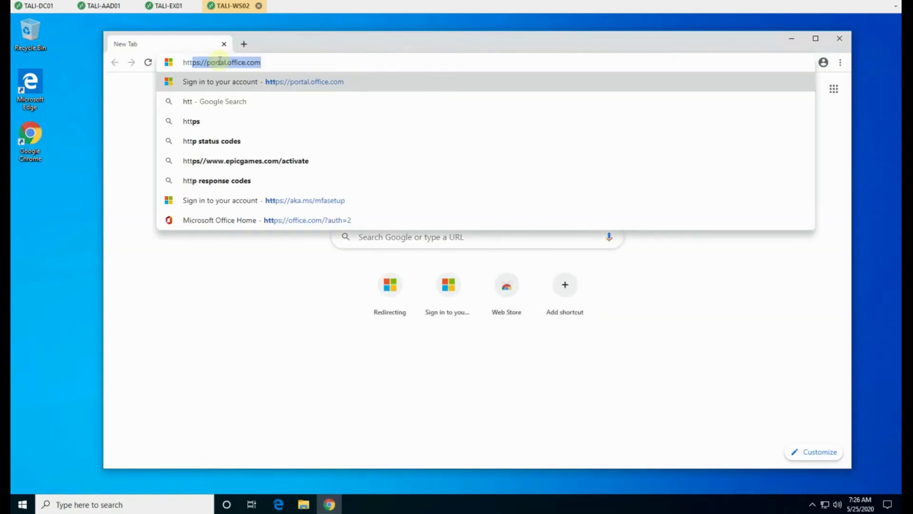
type("//")
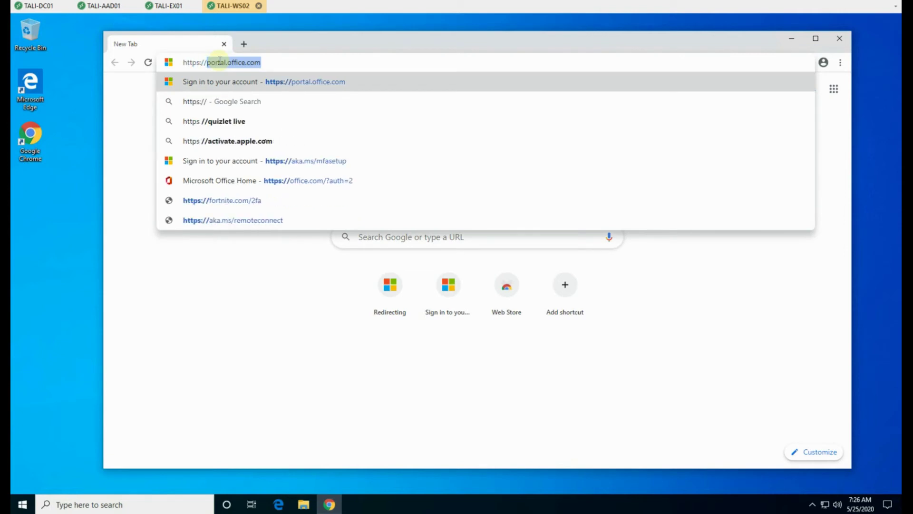
type("aka.ms")
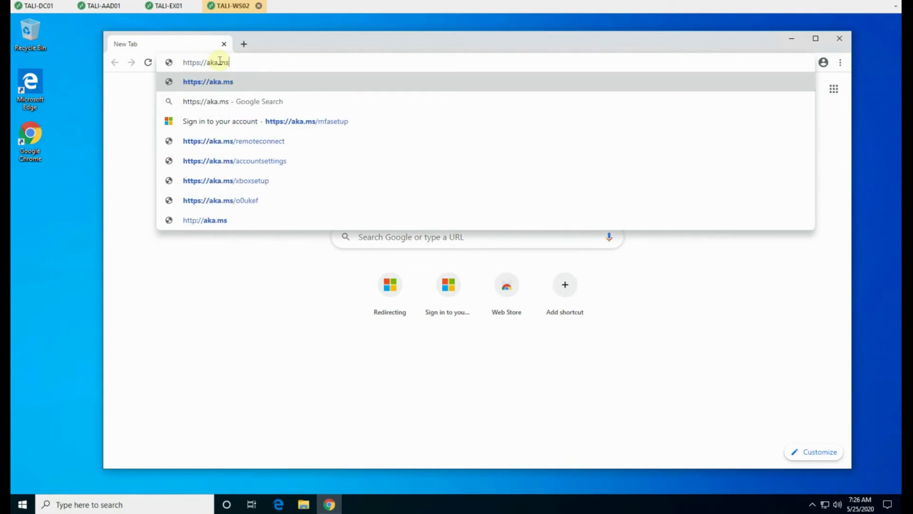
type("/m")
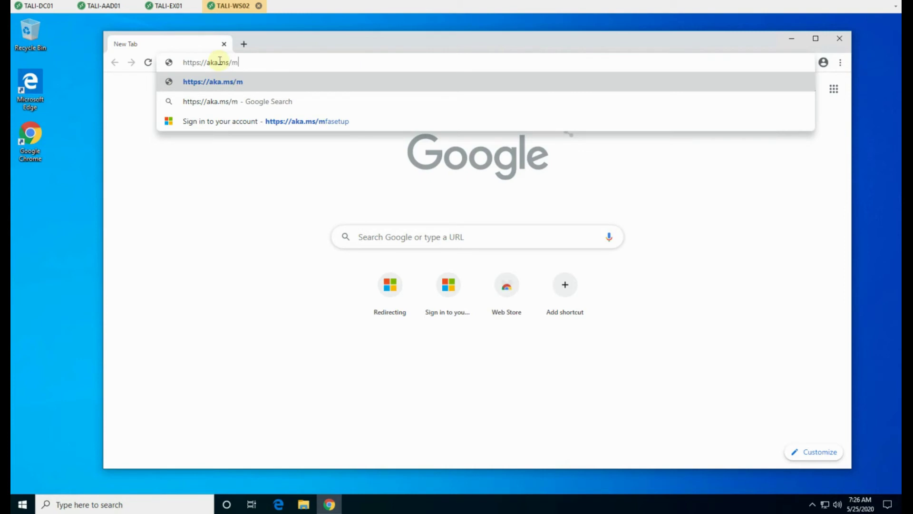
type("fasetup")
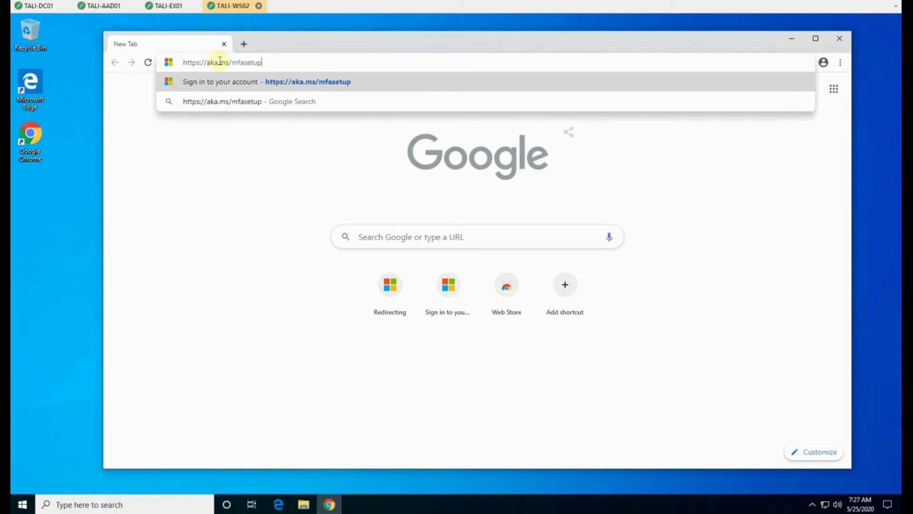
key("Return")
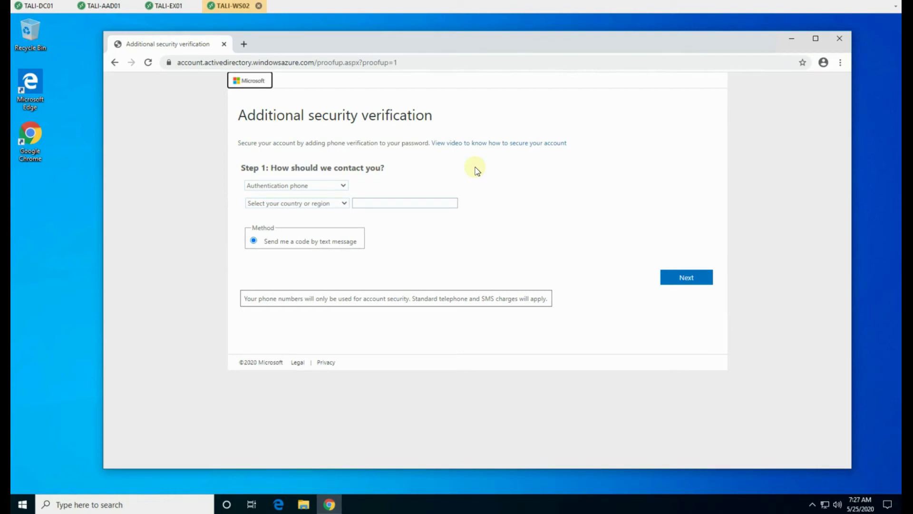
Step: Pick Mobile app with Receive notifications for verification and bring up the Authenticator QR code
left_click(283, 186)
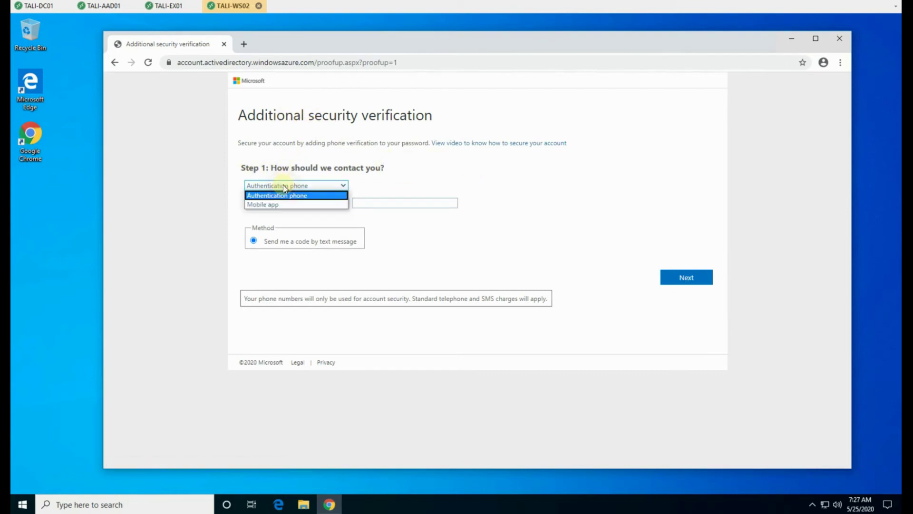
left_click(270, 206)
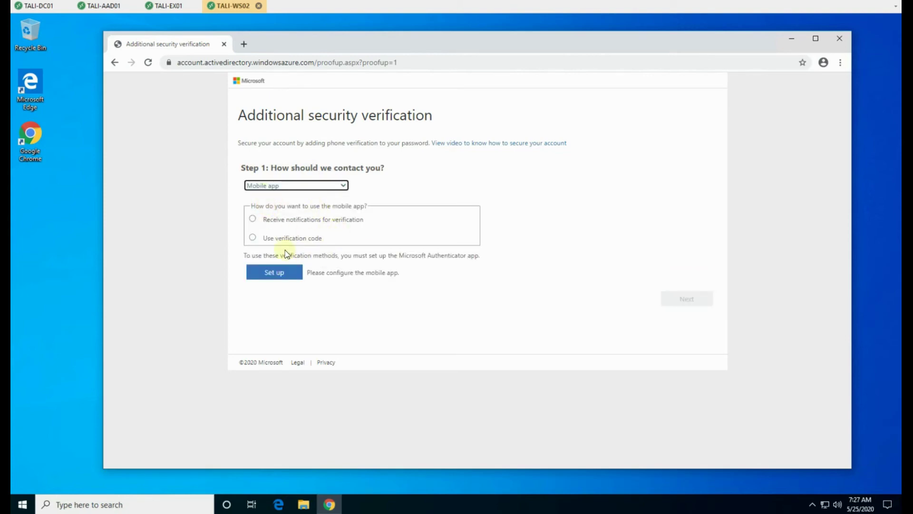
left_click(253, 219)
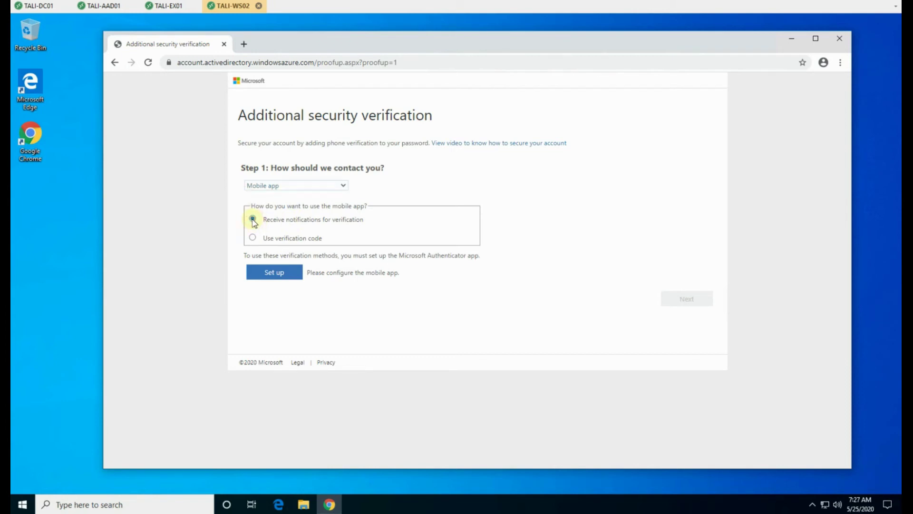
left_click(279, 275)
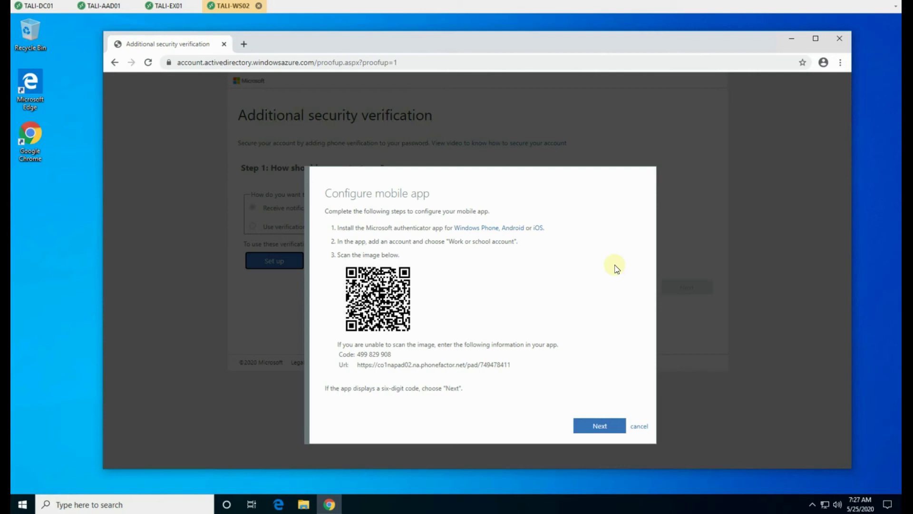
Step: Continue past the QR code and save Authenticator app notifications as the verification method
left_click(599, 426)
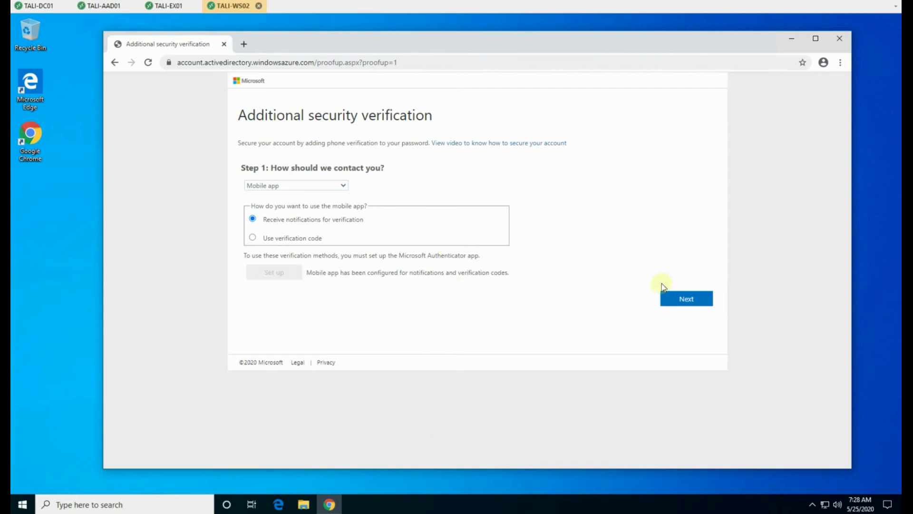
left_click(691, 301)
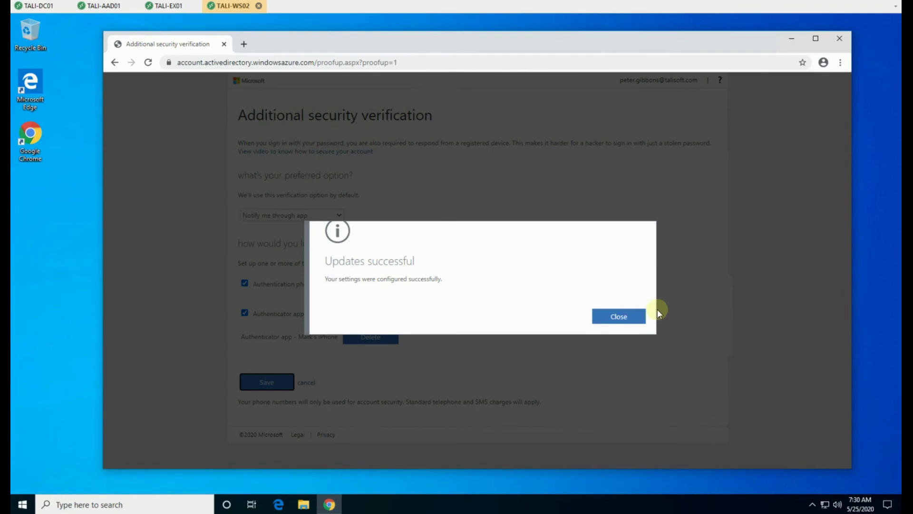
Step: Close the Updates successful confirmation and restart the workstation from the Start menu
left_click(619, 317)
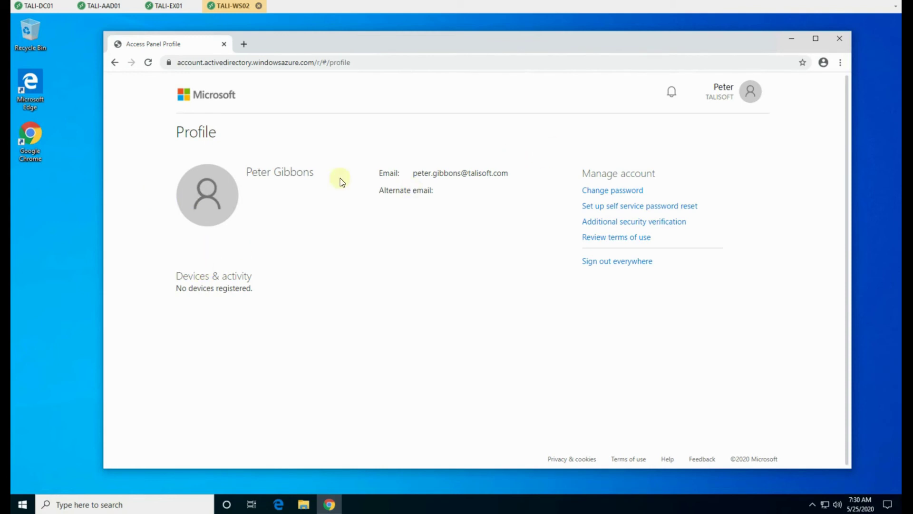
left_click(31, 509)
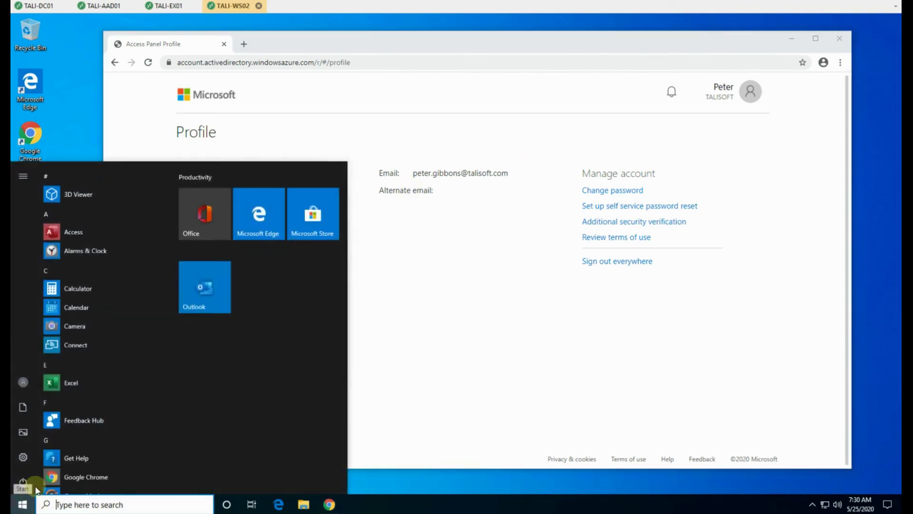
left_click(36, 480)
left_click(81, 457)
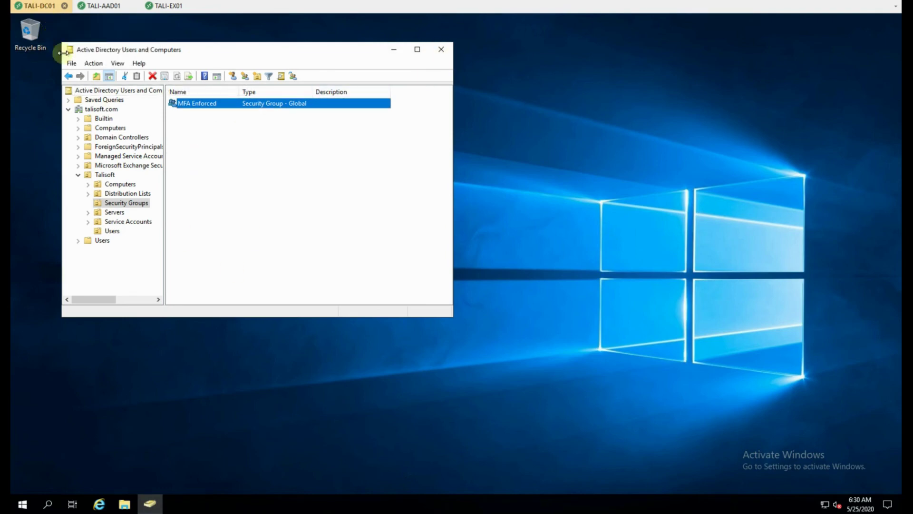
Step: Add the test user as a member of the MFA Enforced group and apply the change
double_click(196, 104)
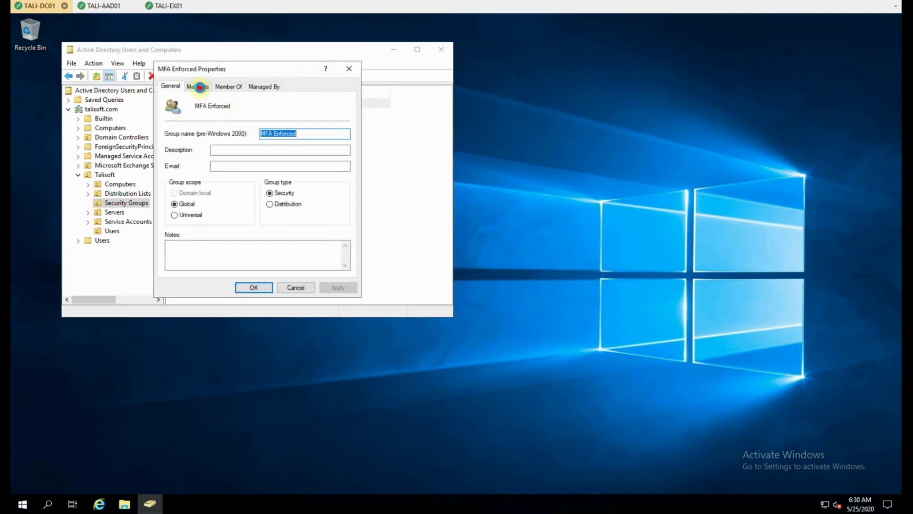
left_click(201, 88)
left_click(189, 258)
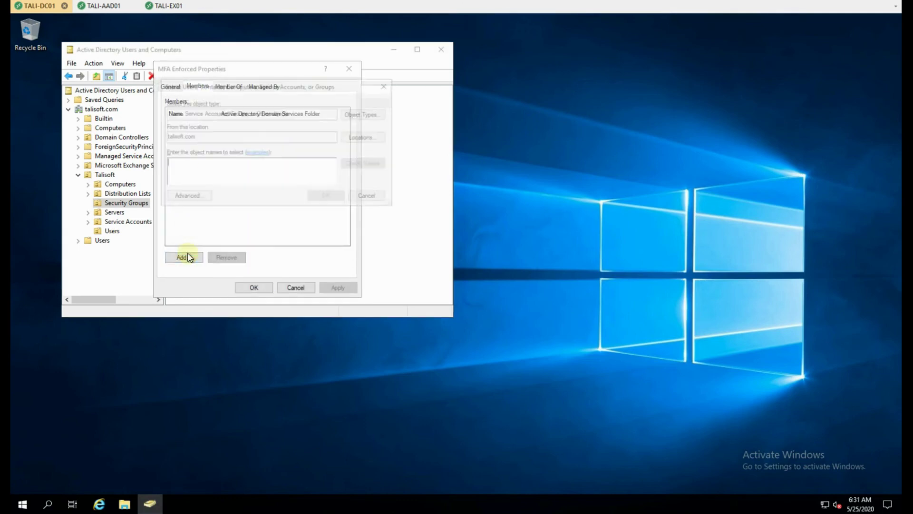
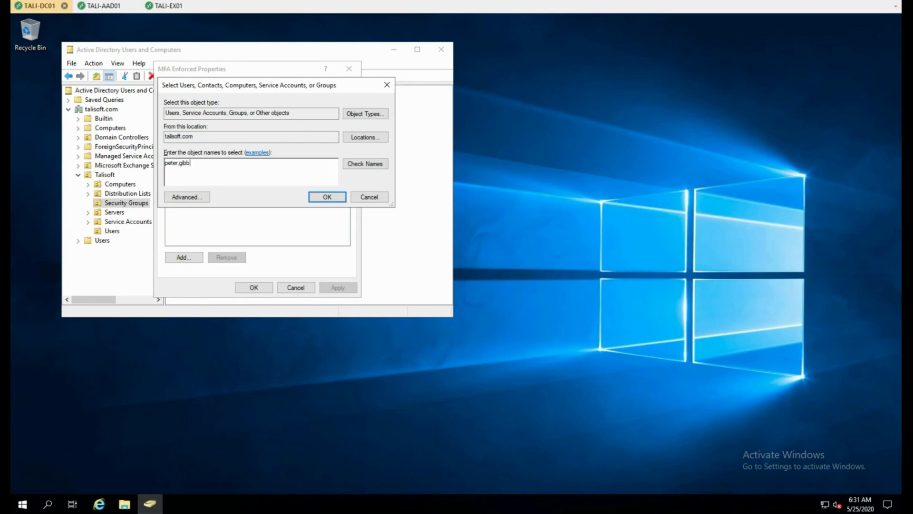
left_click(327, 197)
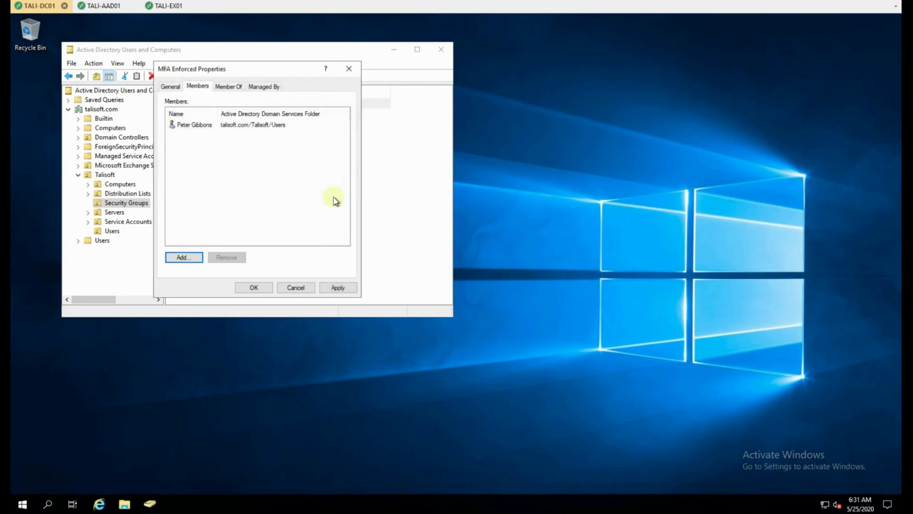
left_click(338, 287)
left_click(255, 288)
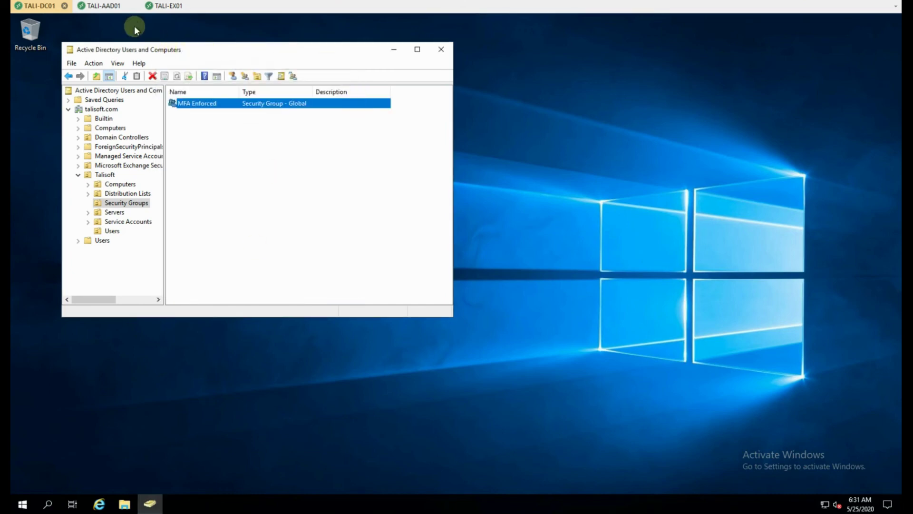
left_click(104, 6)
Step: Rerun Start-ADSyncSyncCycle -PolicyType delta to push the membership change
key("Up")
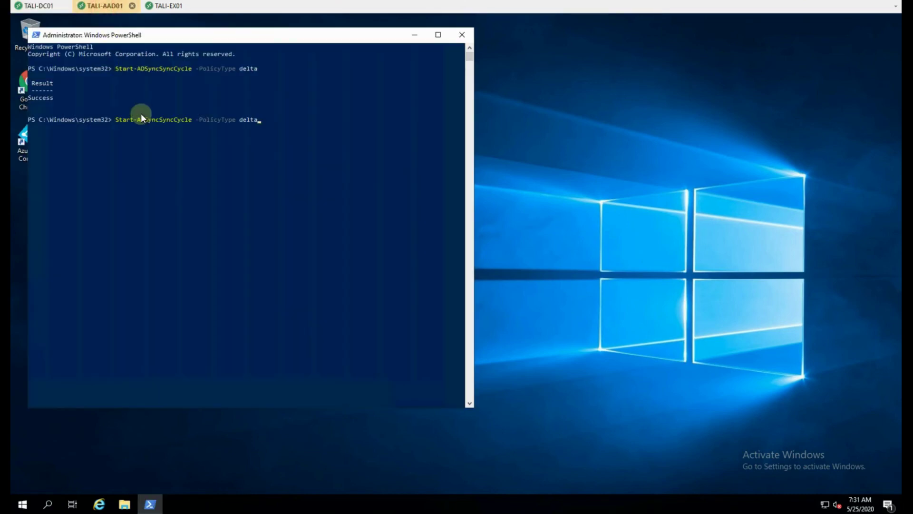
key("Return")
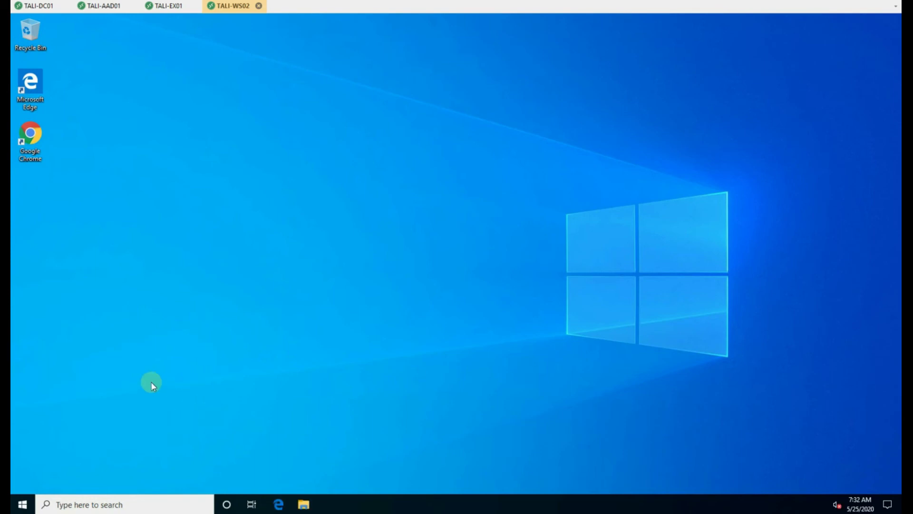
Step: Sign the test user in to portal.office.com in Chrome with their account password
double_click(36, 134)
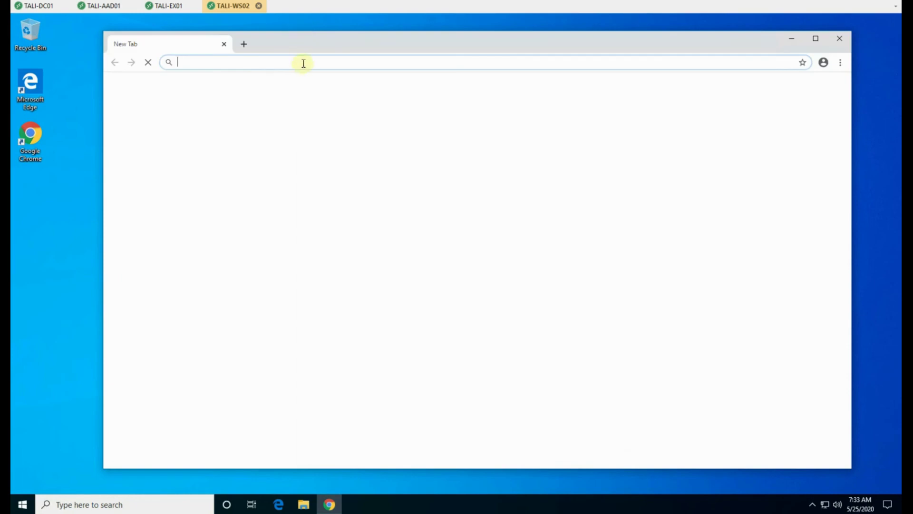
type("portal.office.com")
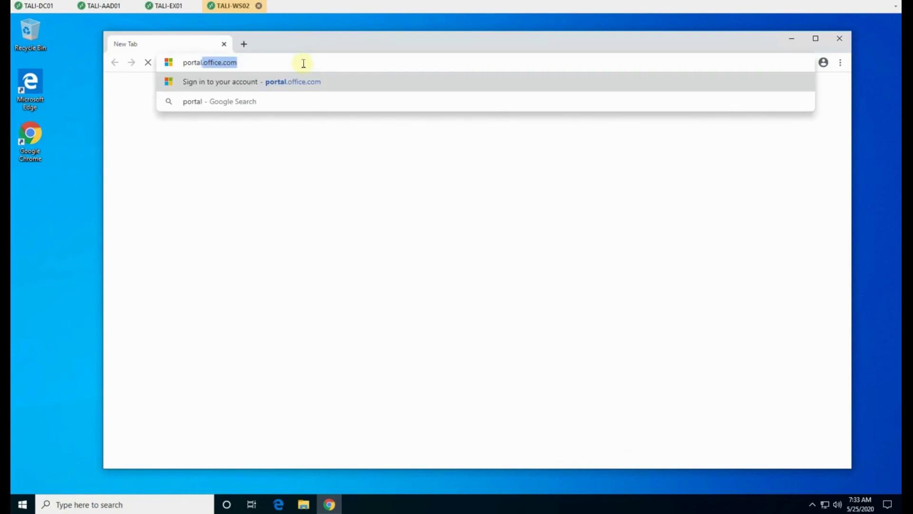
key("Return")
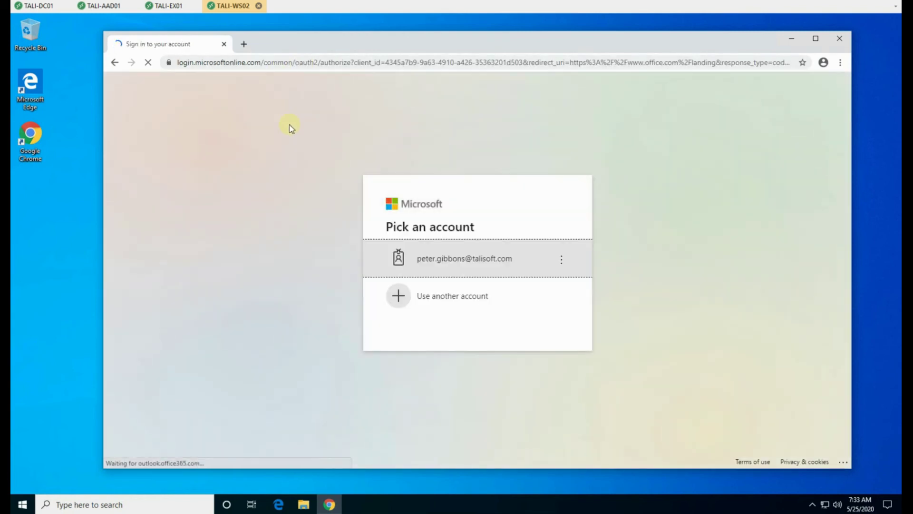
left_click(442, 261)
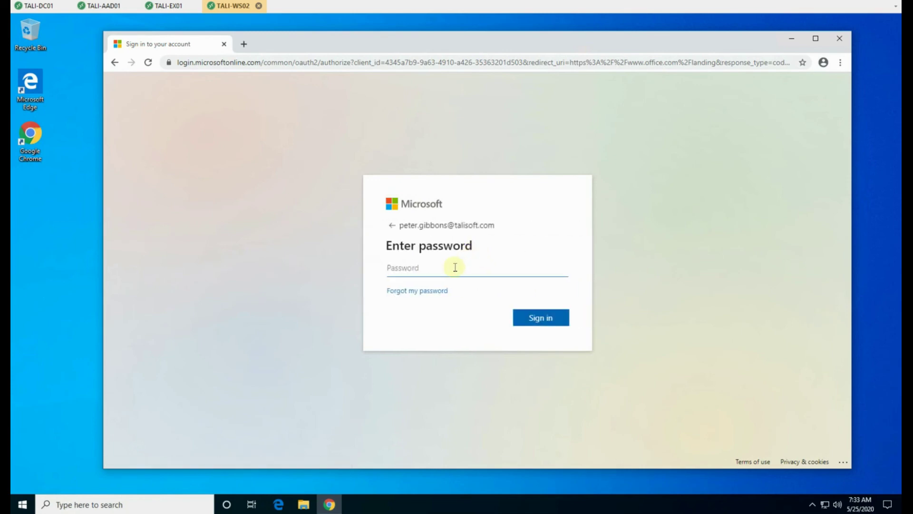
type("*******")
key("Return")
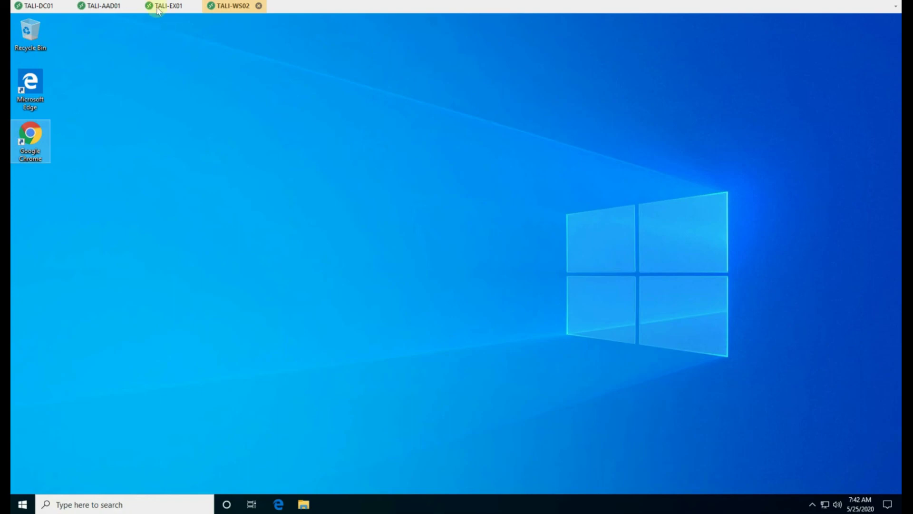
Step: Enable per-user multi-factor authentication for the test user from Active users
left_click(166, 7)
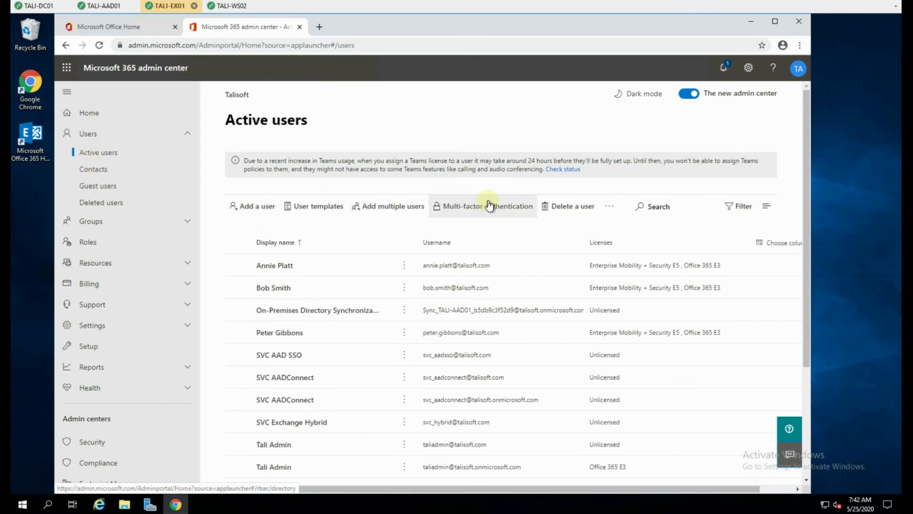
left_click(463, 208)
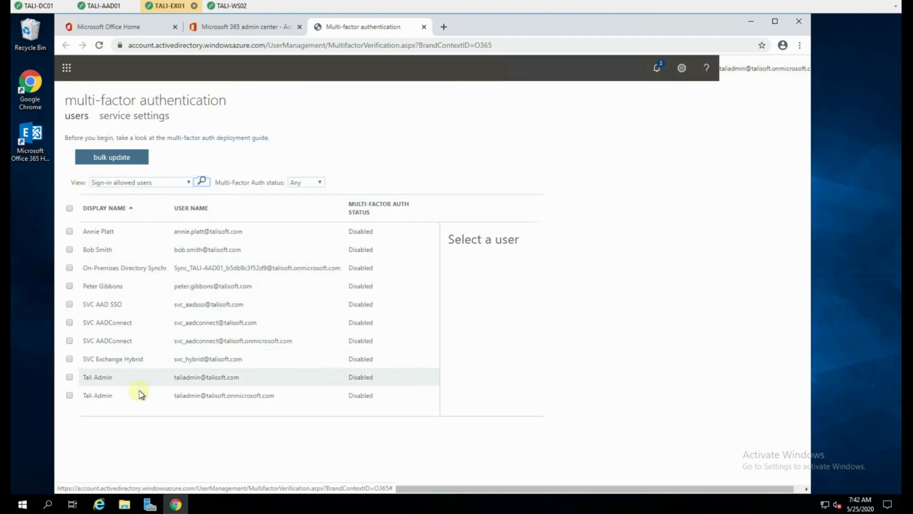
left_click(69, 286)
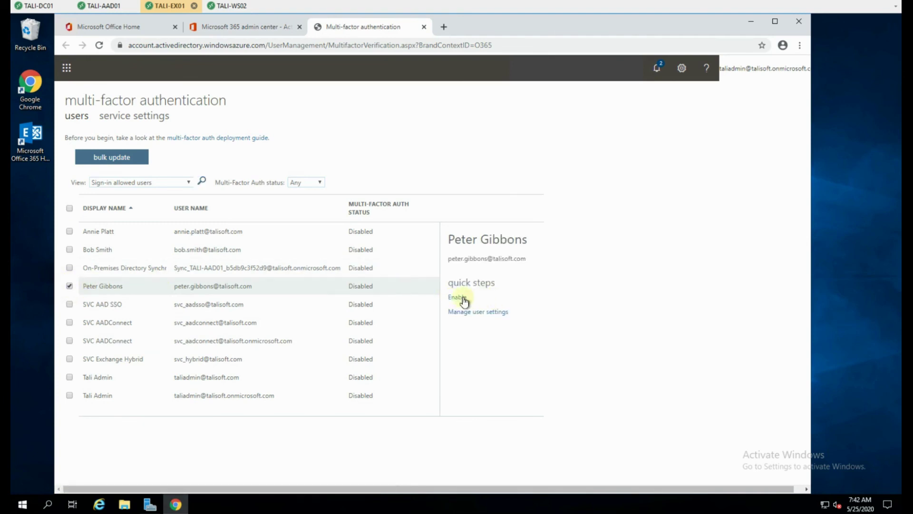
left_click(461, 298)
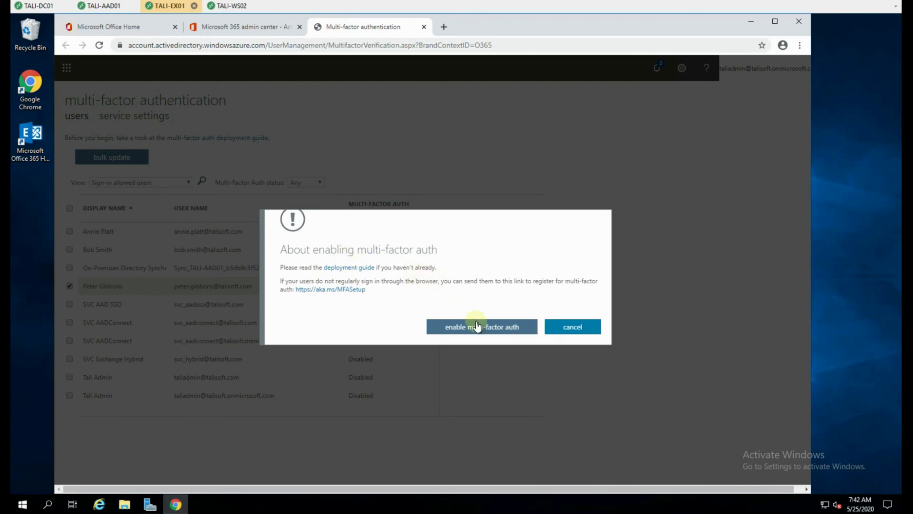
left_click(487, 336)
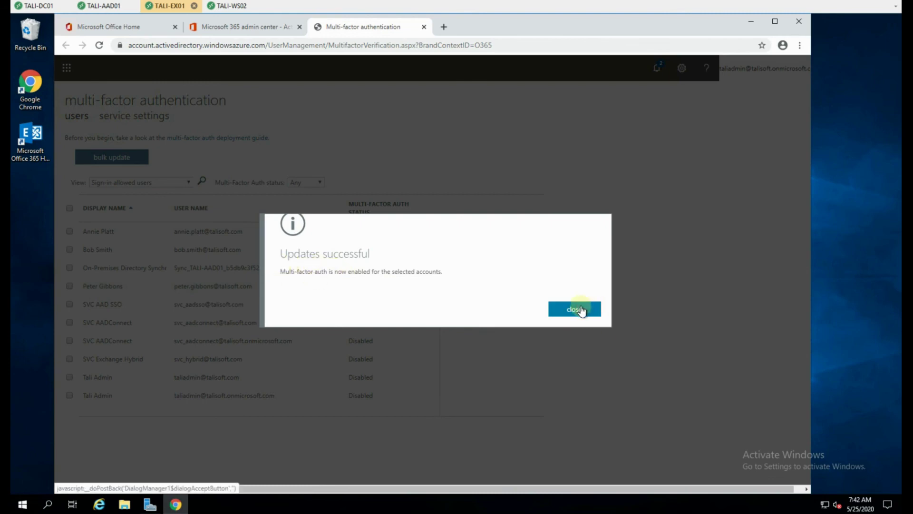
left_click(579, 309)
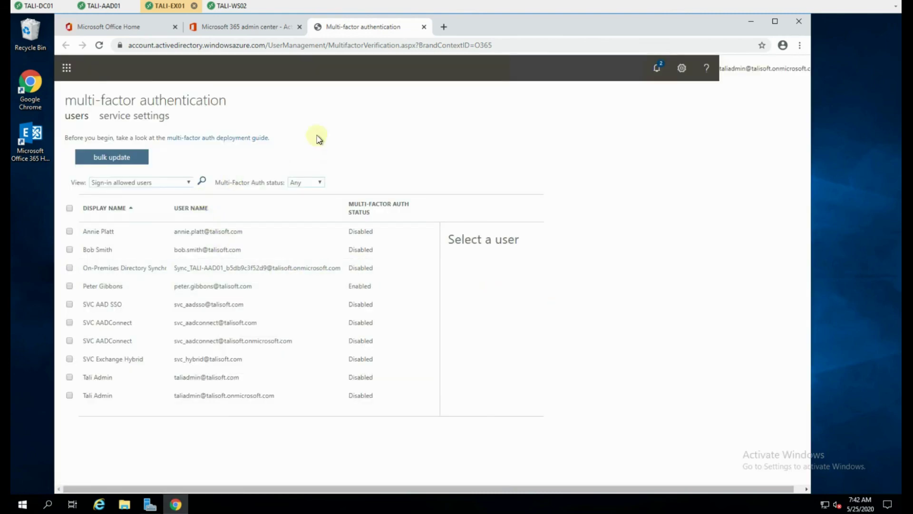
left_click(230, 7)
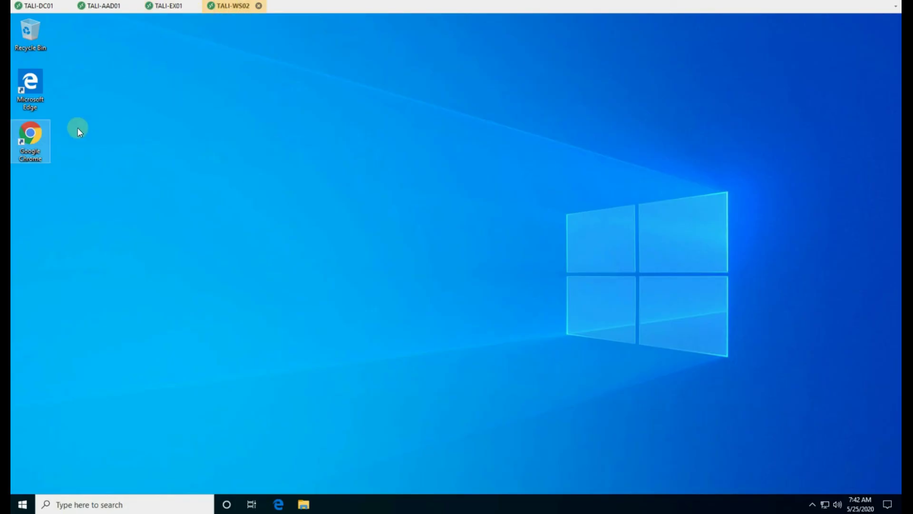
Step: Sign the test user in to portal.office.com again, reaching the Authenticator approve-request prompt
double_click(30, 136)
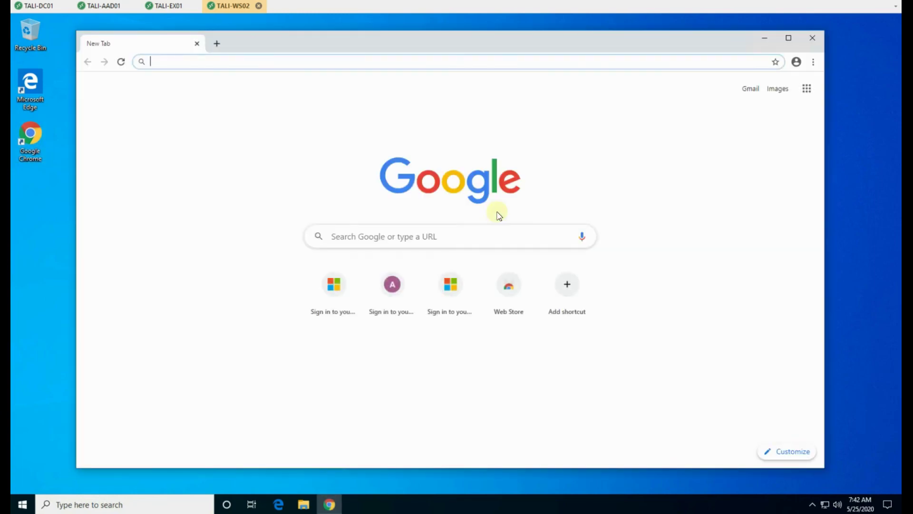
type("portal.office.com")
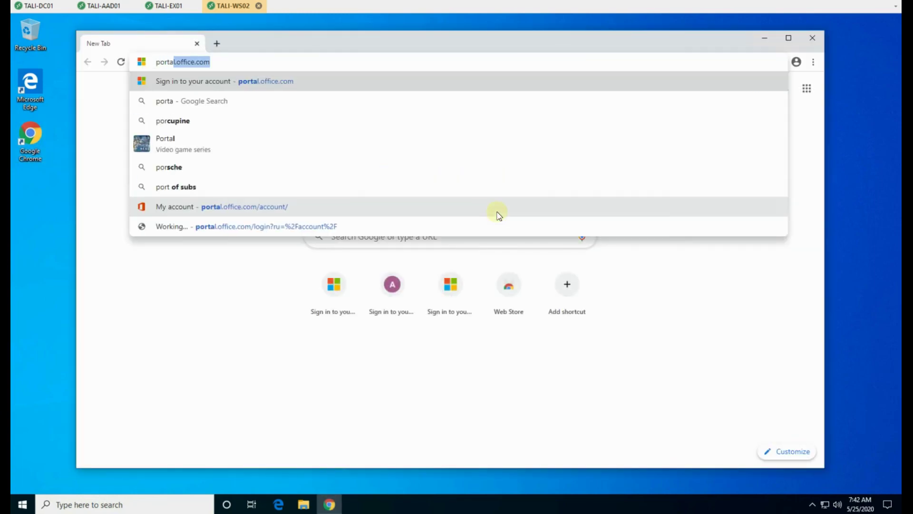
key("Return")
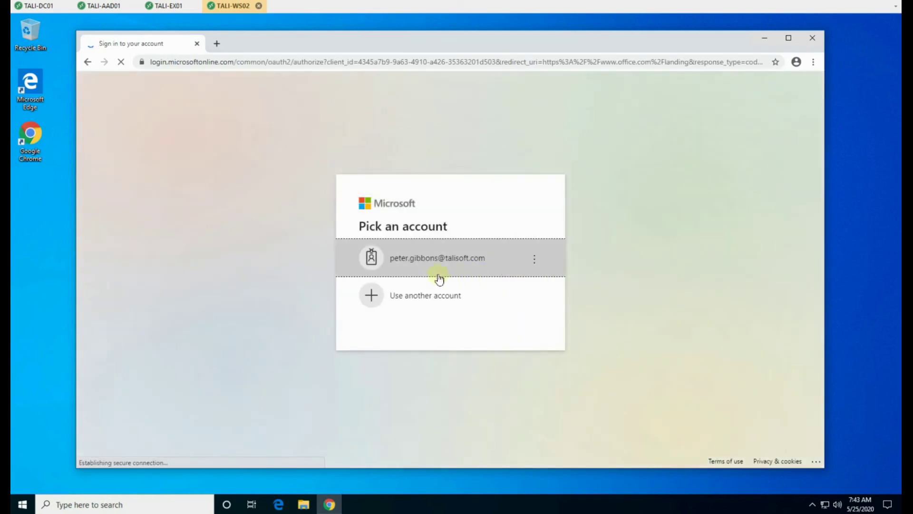
left_click(418, 257)
type("P@")
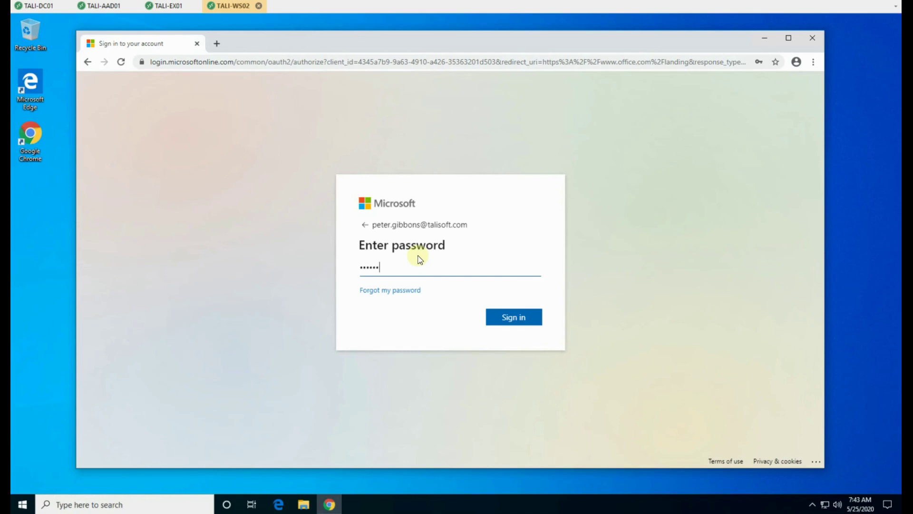
key("Return")
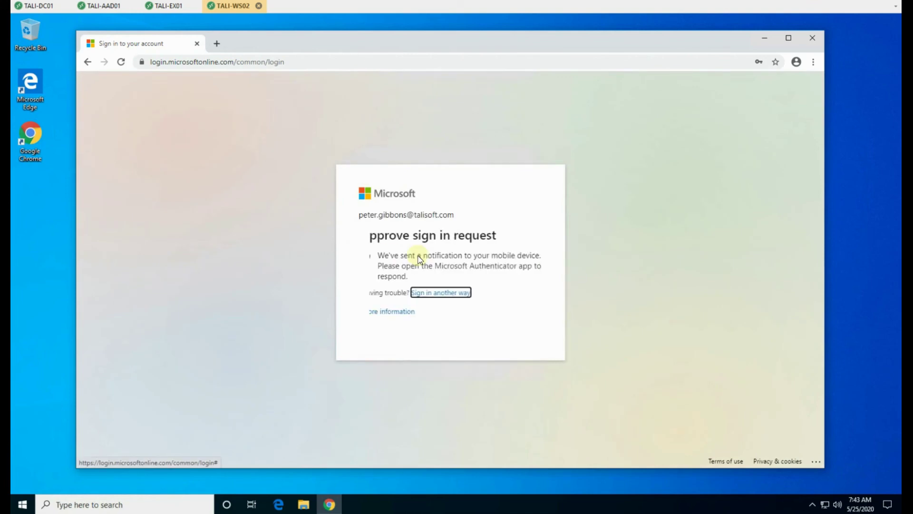